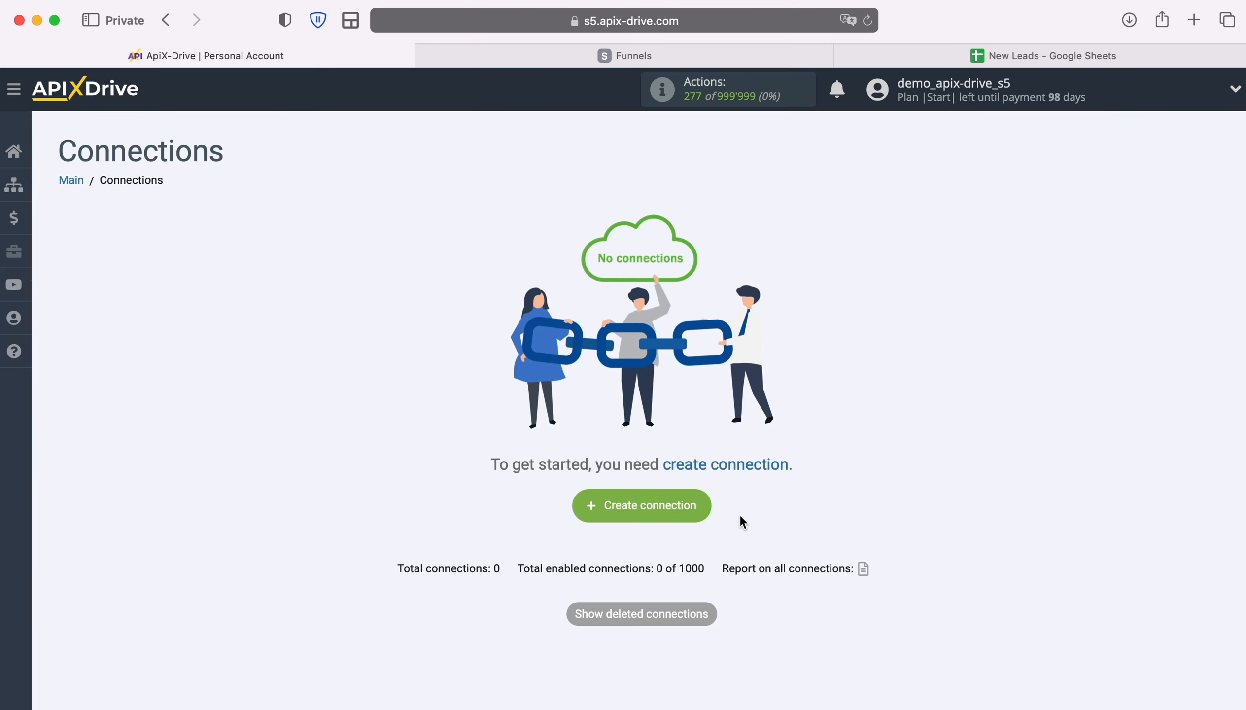
Create a new connection and pick Systeme.io as the data source
left_click(708, 508)
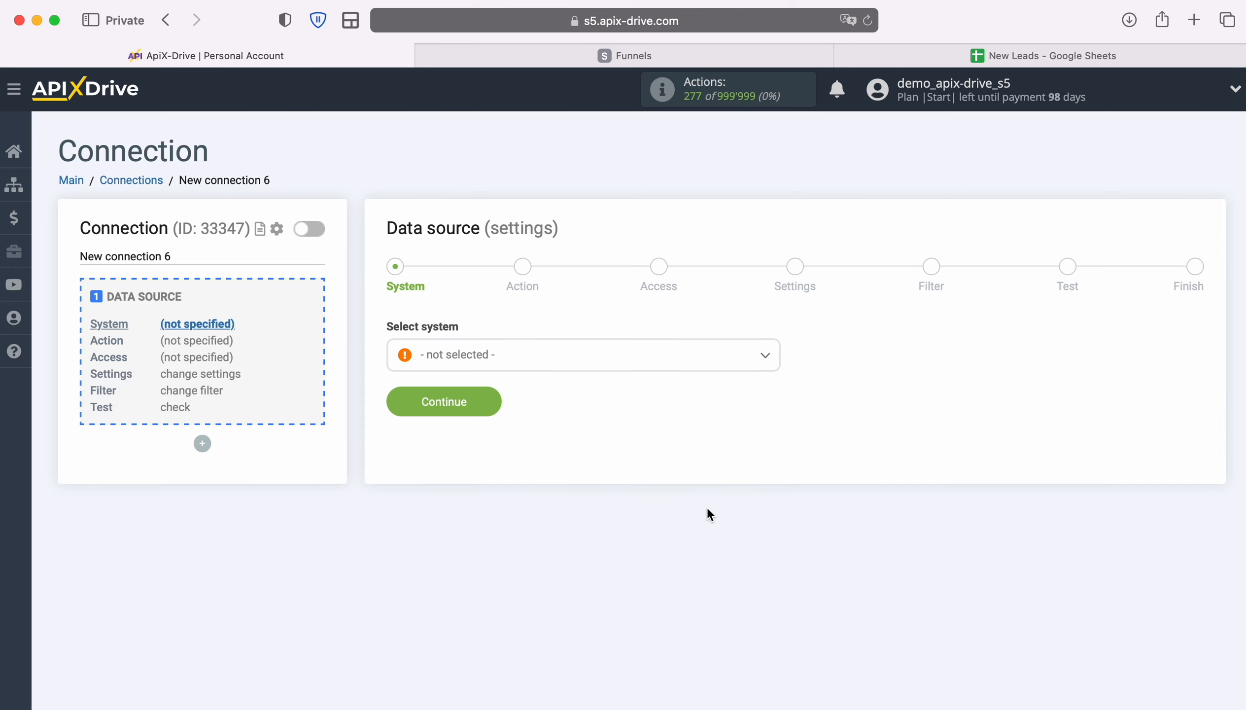
left_click(608, 368)
scroll(635, 499, "down", 10)
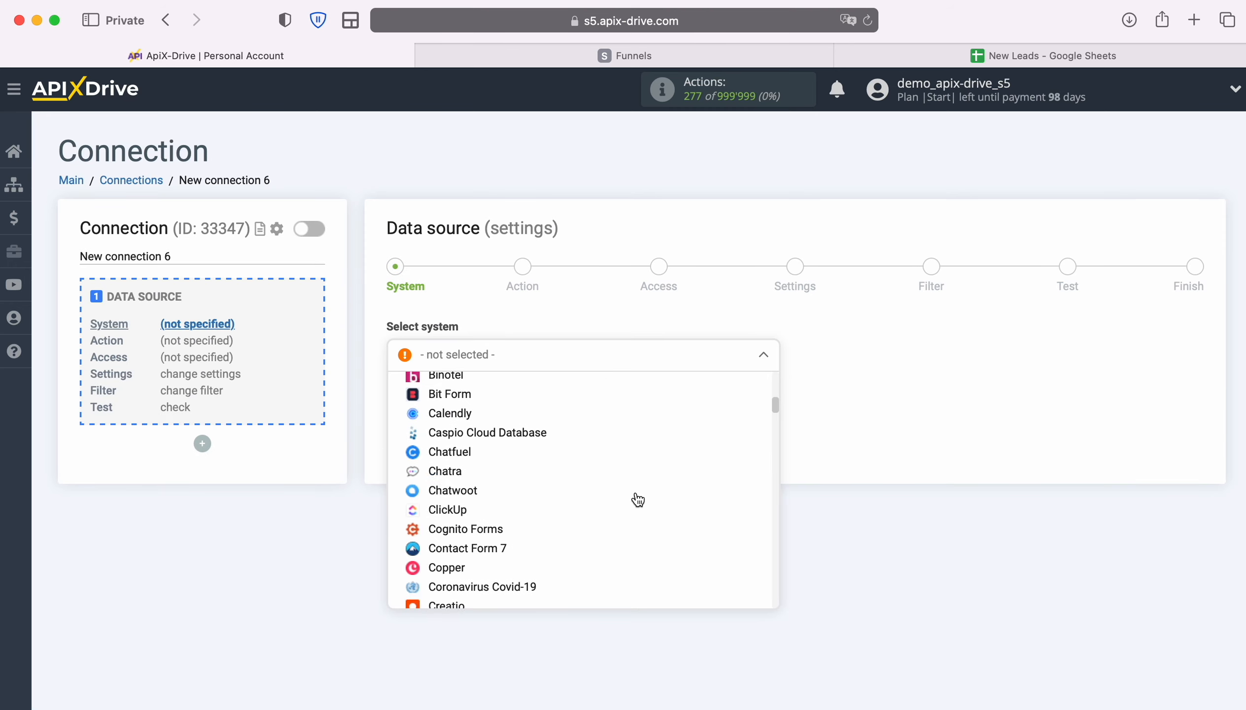
scroll(638, 499, "down", 15)
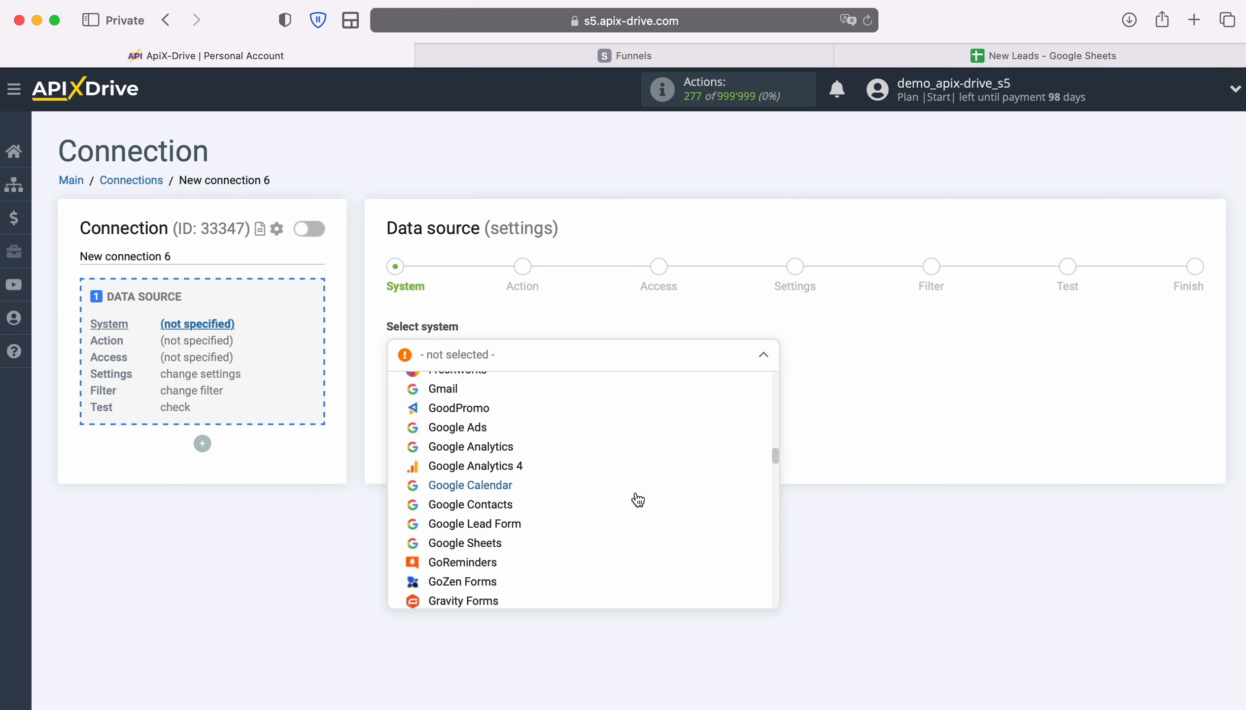
scroll(638, 499, "down", 15)
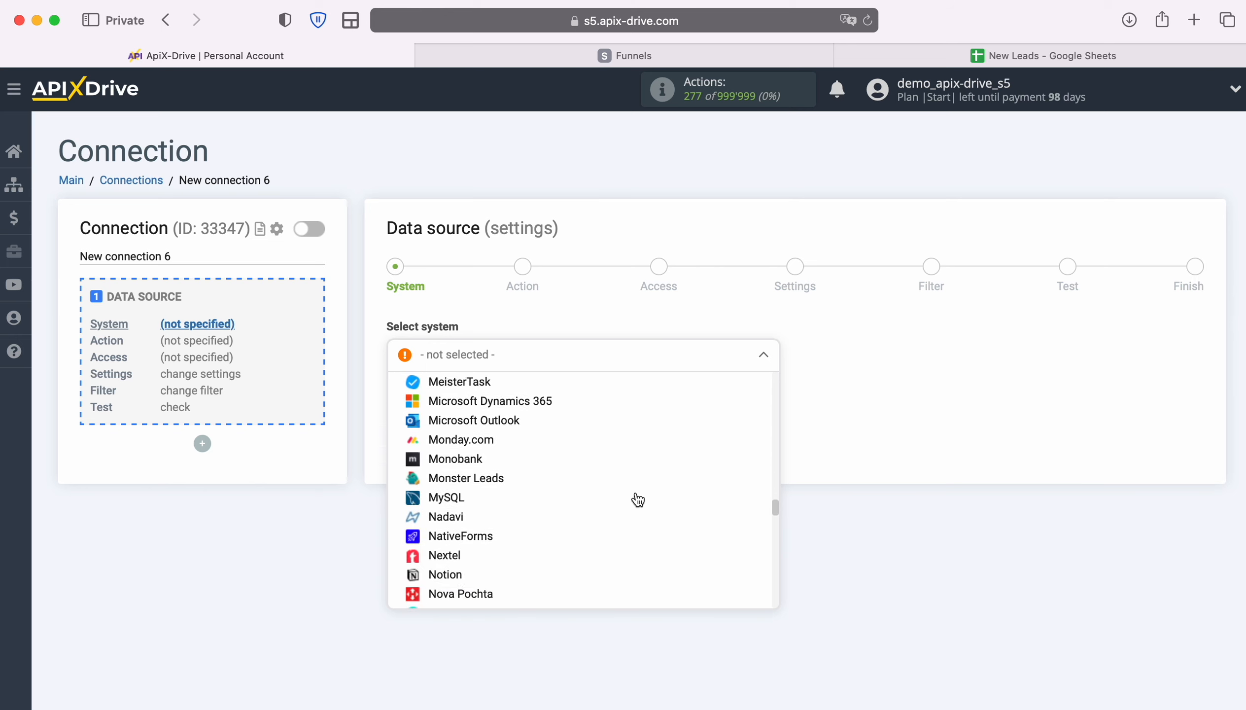
scroll(638, 499, "down", 15)
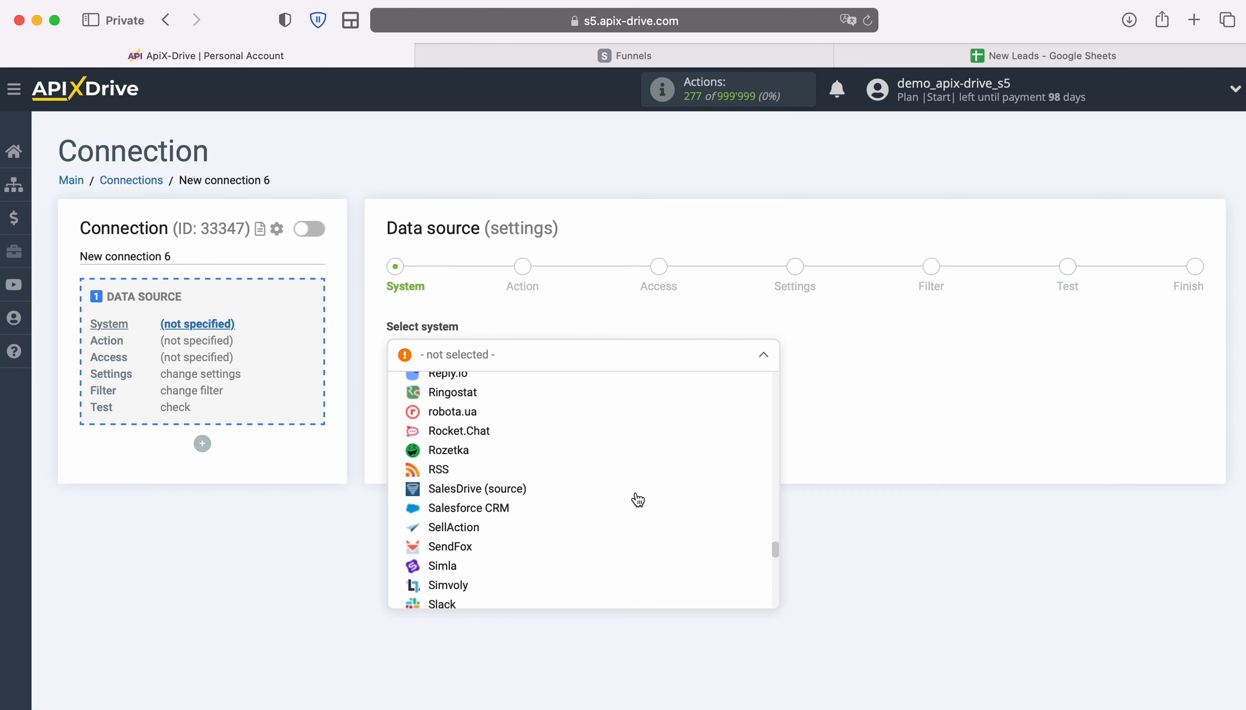
scroll(635, 499, "down", 8)
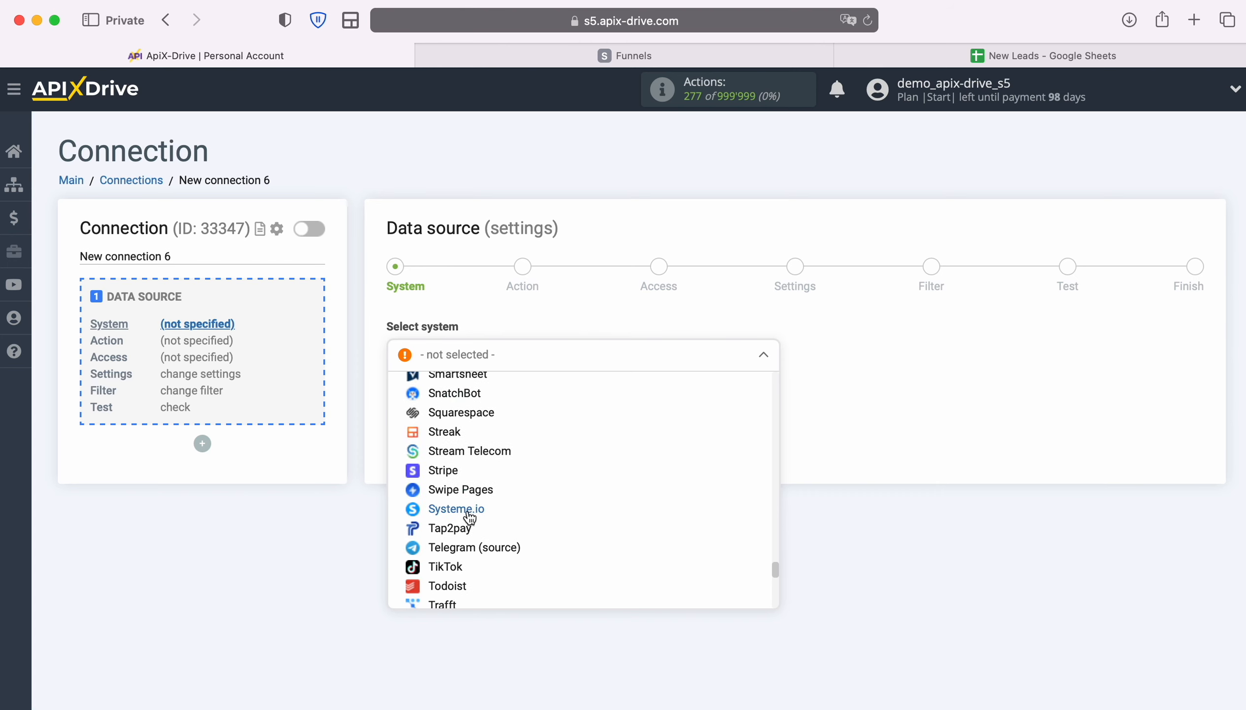
left_click(470, 514)
left_click(482, 398)
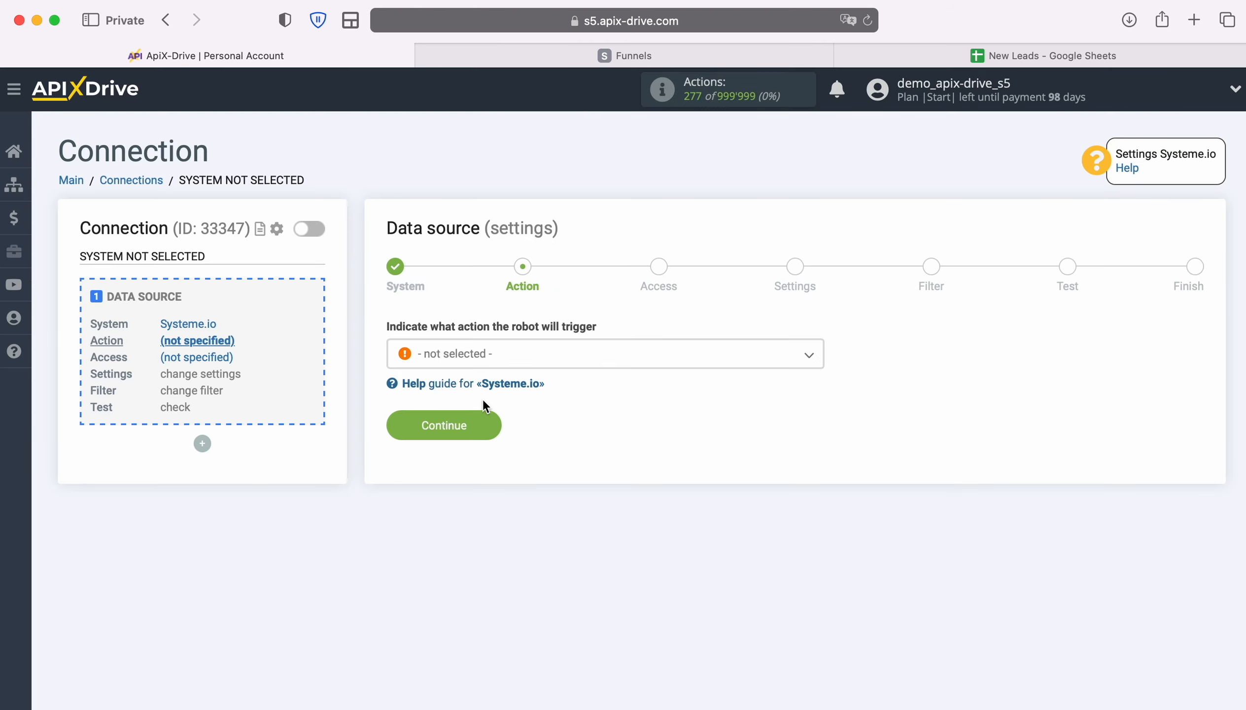
Choose Get DATA as the Systeme.io source action
left_click(614, 363)
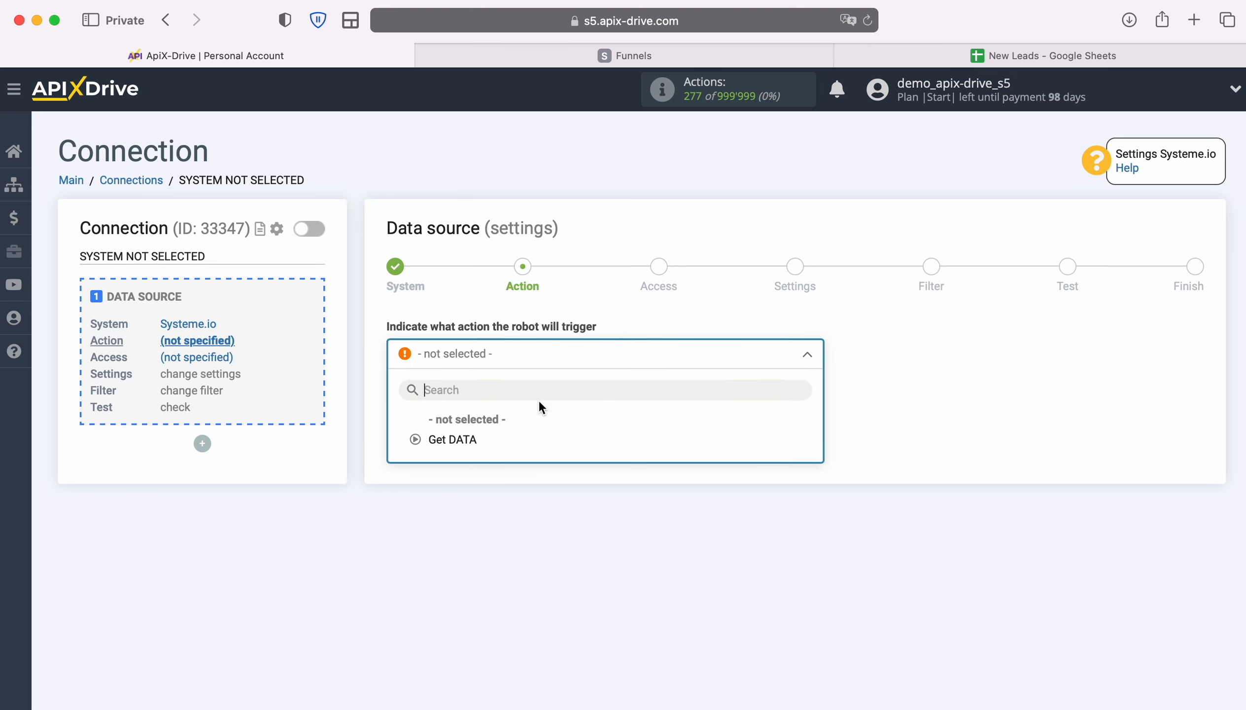
left_click(468, 440)
left_click(498, 418)
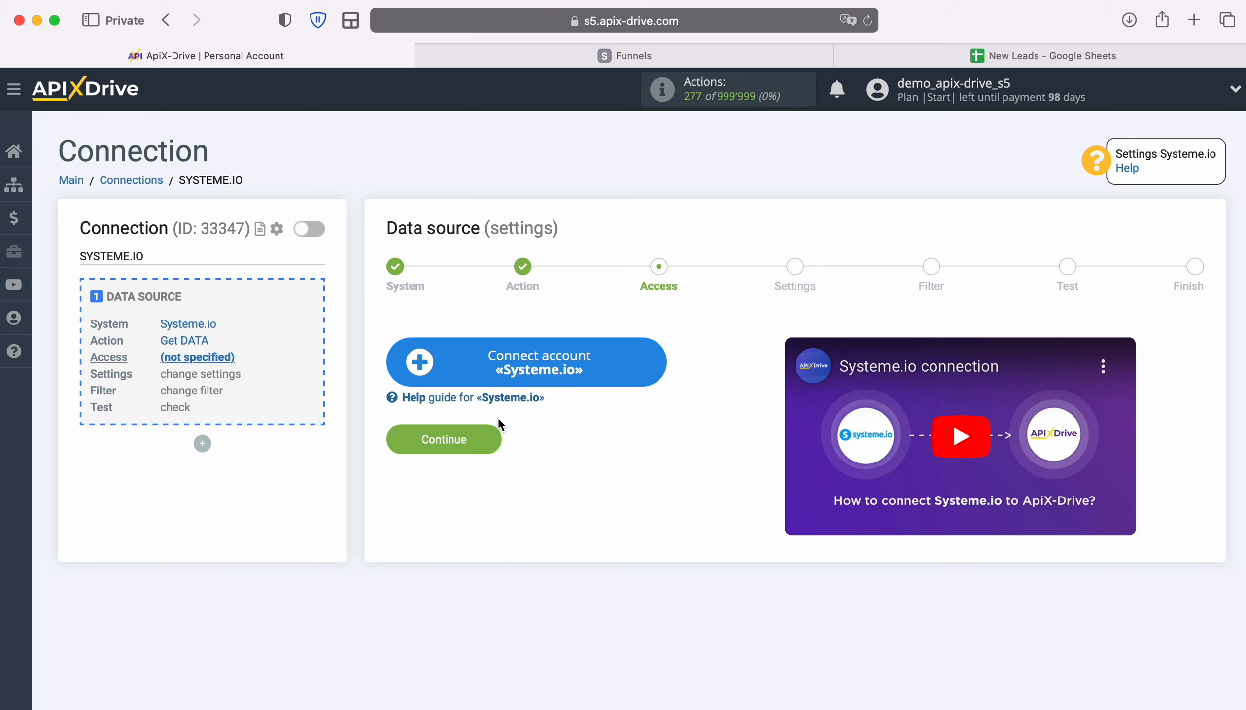
Connect a Systeme.io account and select it as the source login
left_click(651, 361)
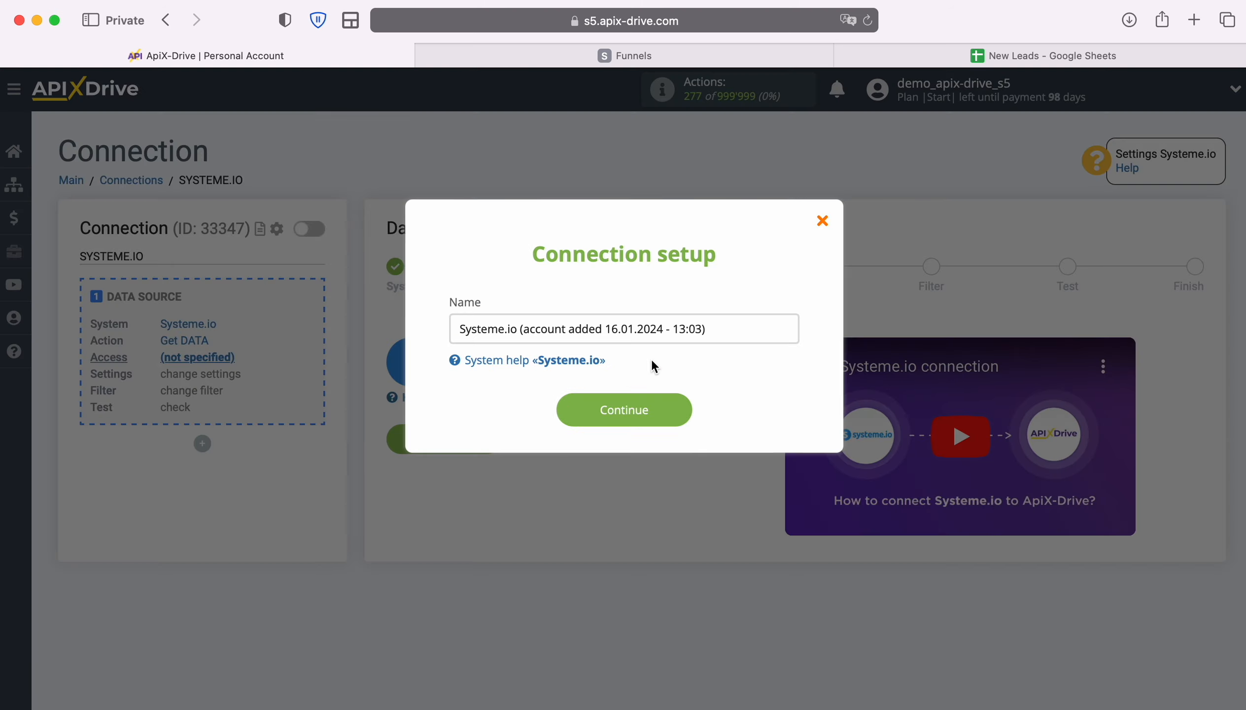
left_click_drag(710, 329, 459, 329)
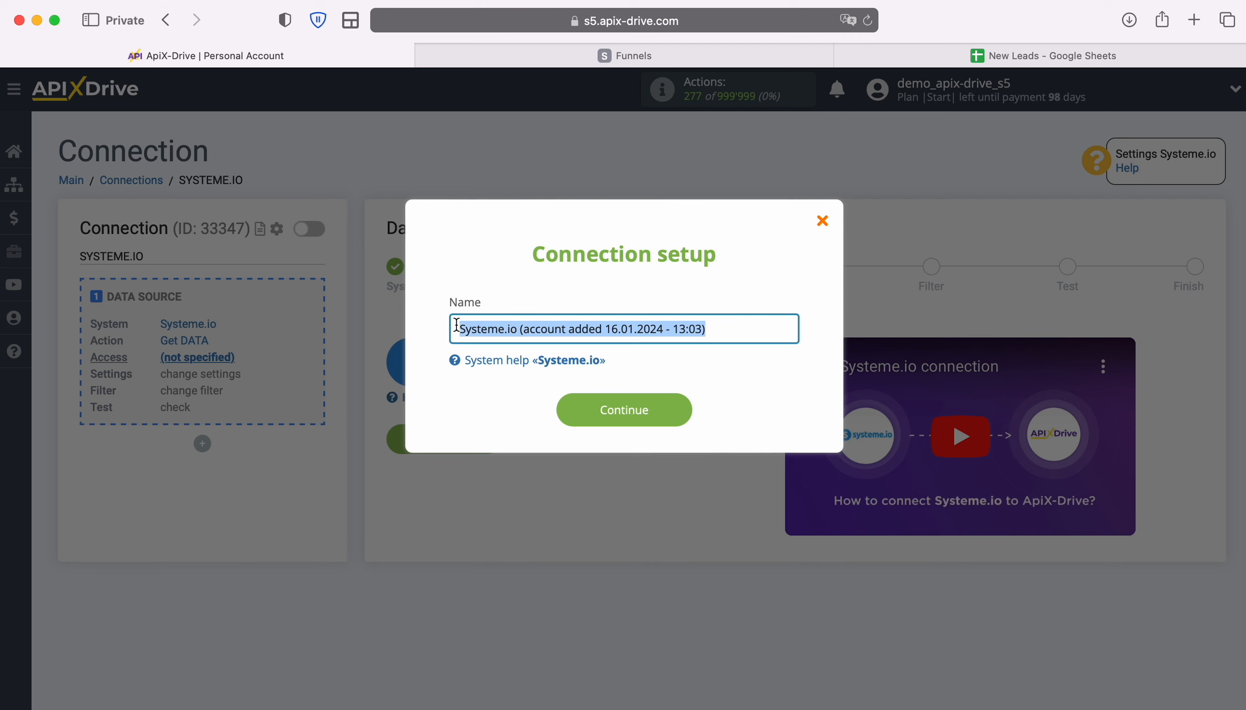
left_click(442, 330)
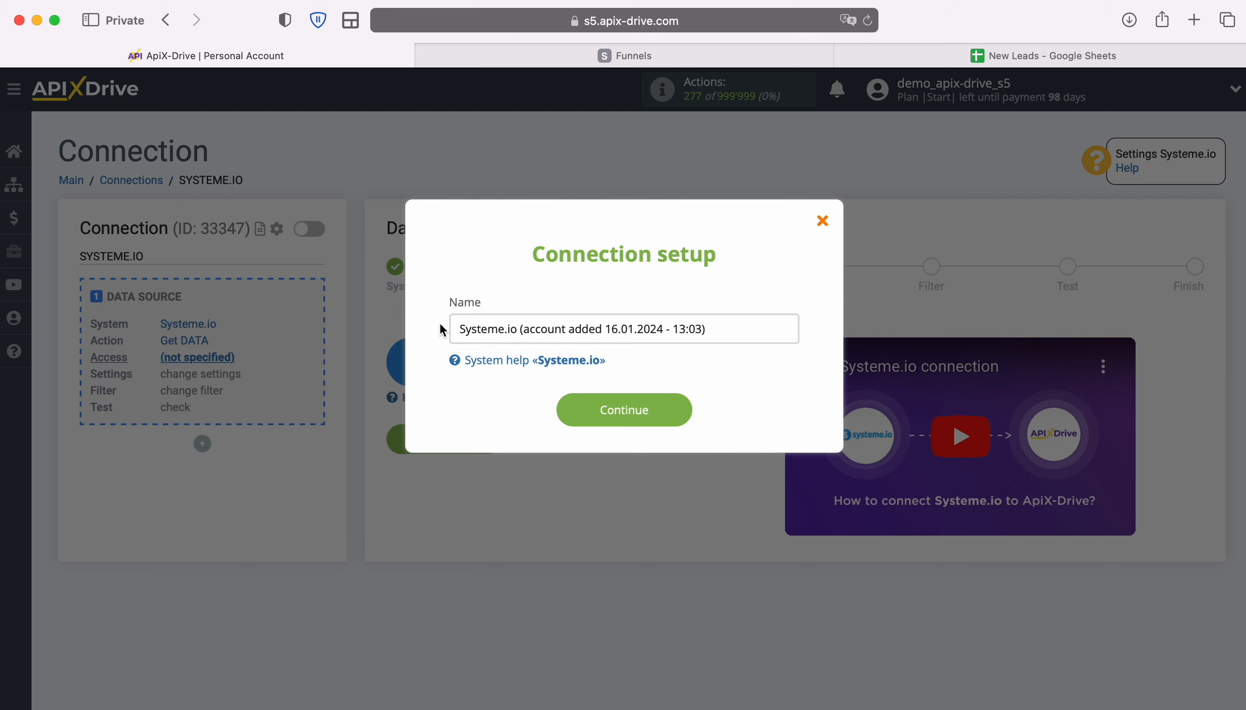
left_click(683, 411)
left_click(718, 395)
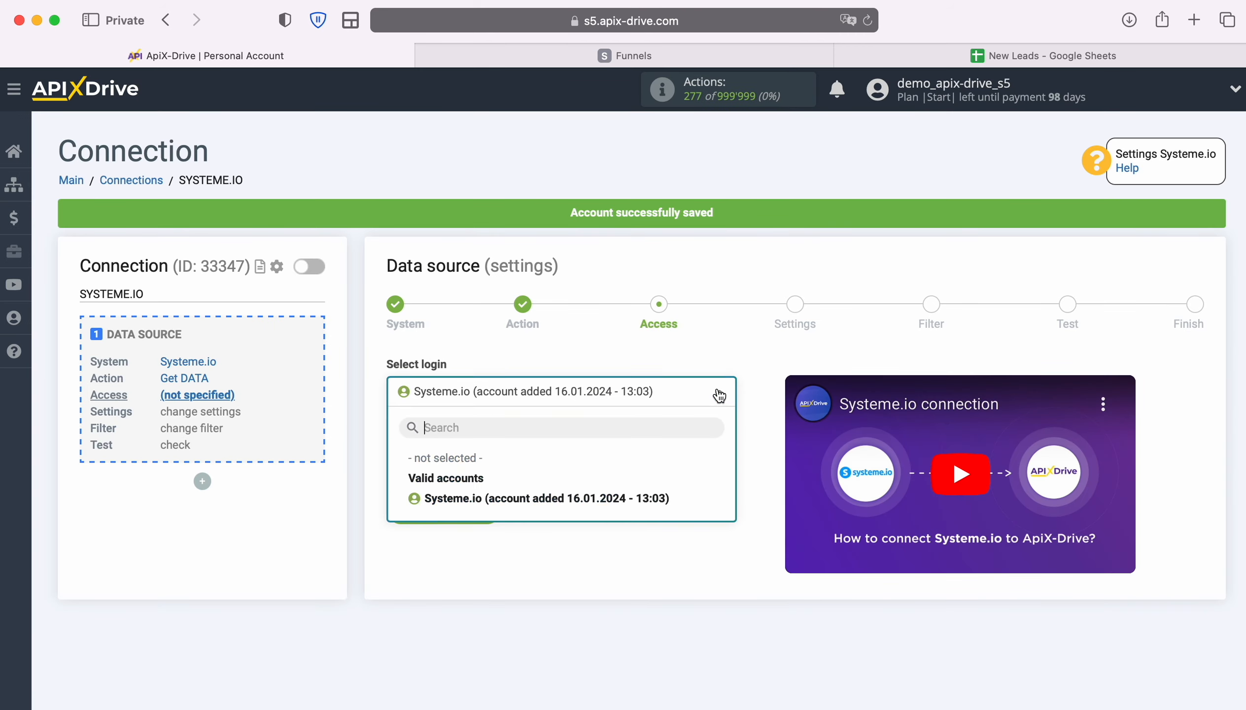
left_click(664, 496)
left_click(490, 505)
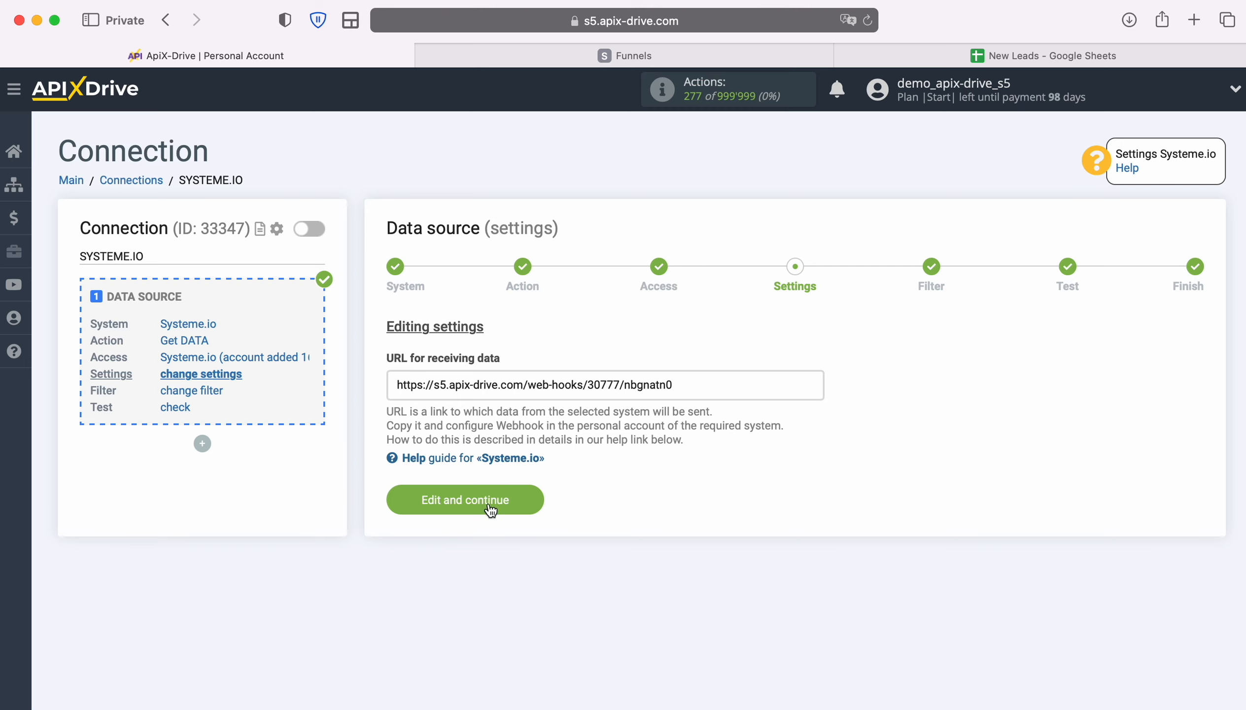
Copy the ApiX-Drive URL for receiving data
left_click_drag(397, 385, 672, 387)
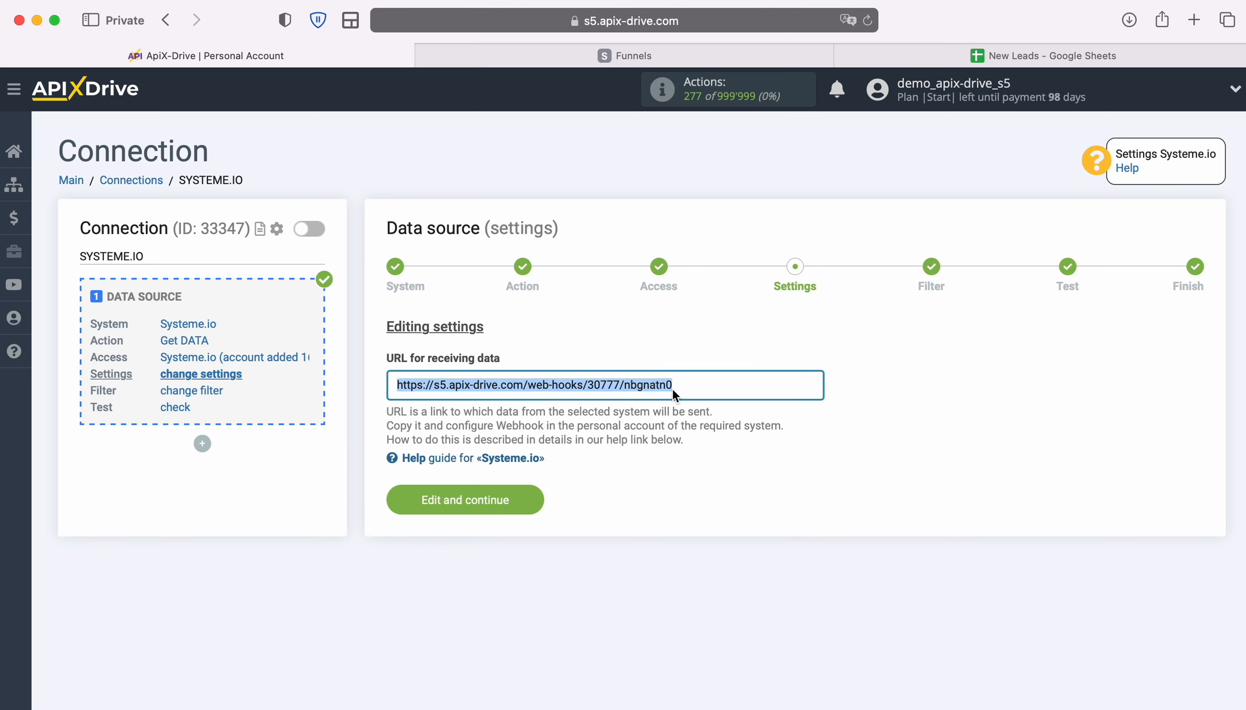
right_click(665, 386)
left_click(706, 484)
left_click(603, 54)
Add a new automation rule on the Test Systeme io funnel's Order Form step
mouse_move(556, 133)
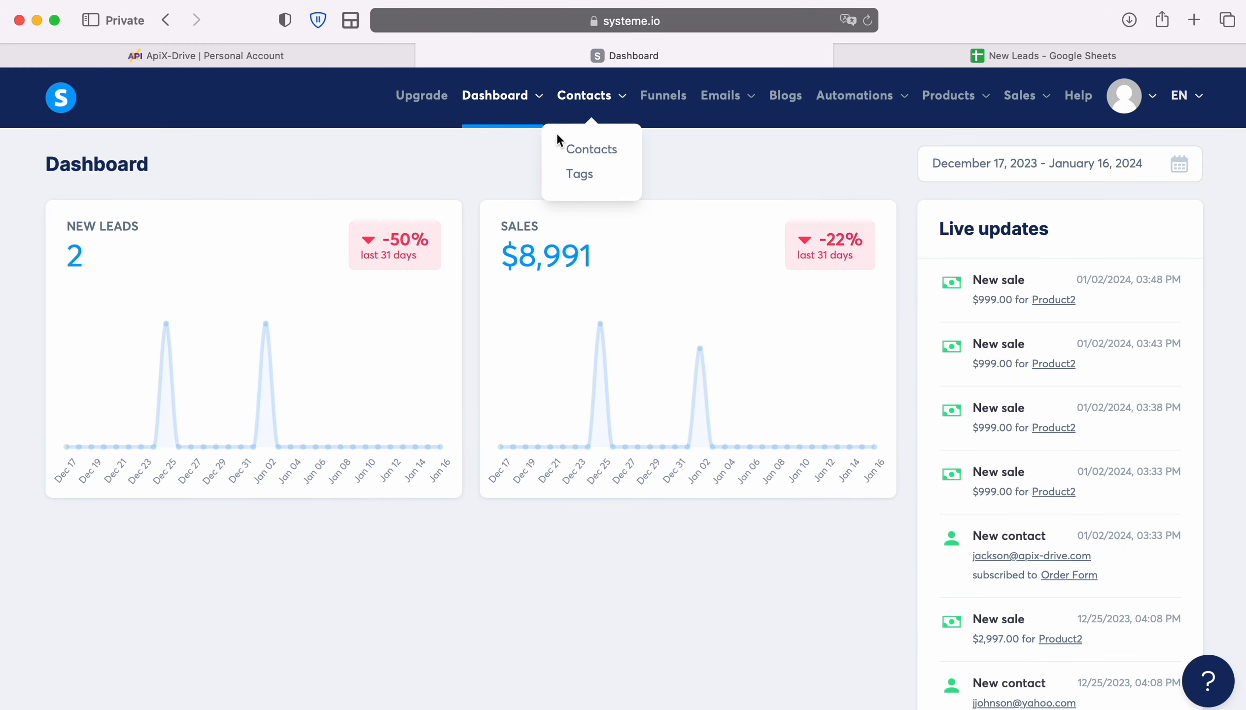
left_click(659, 103)
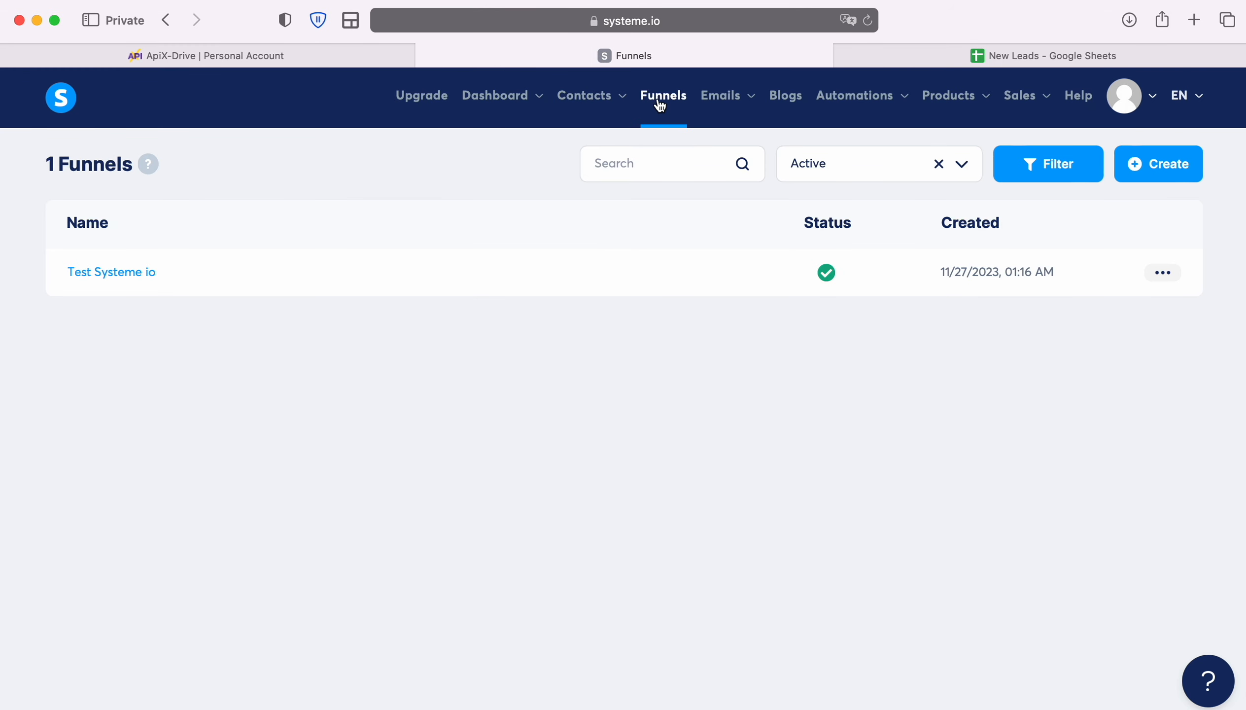
left_click(106, 273)
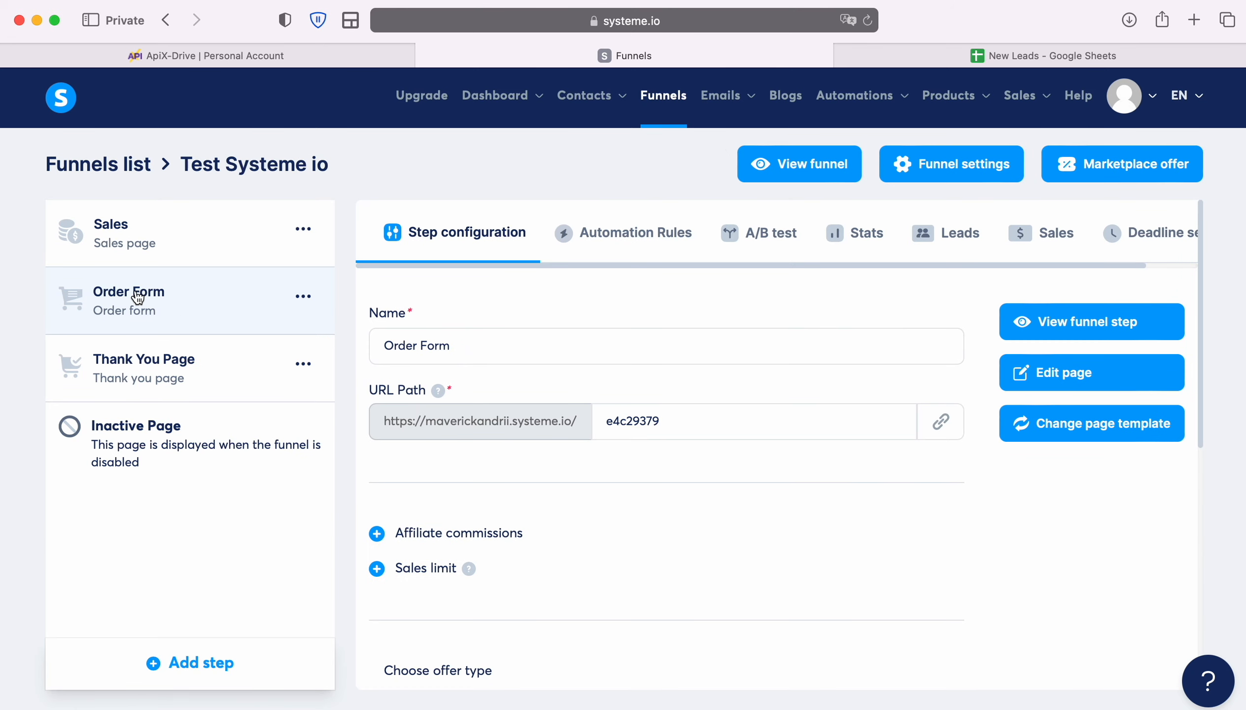
left_click(616, 247)
scroll(650, 365, "down", 2)
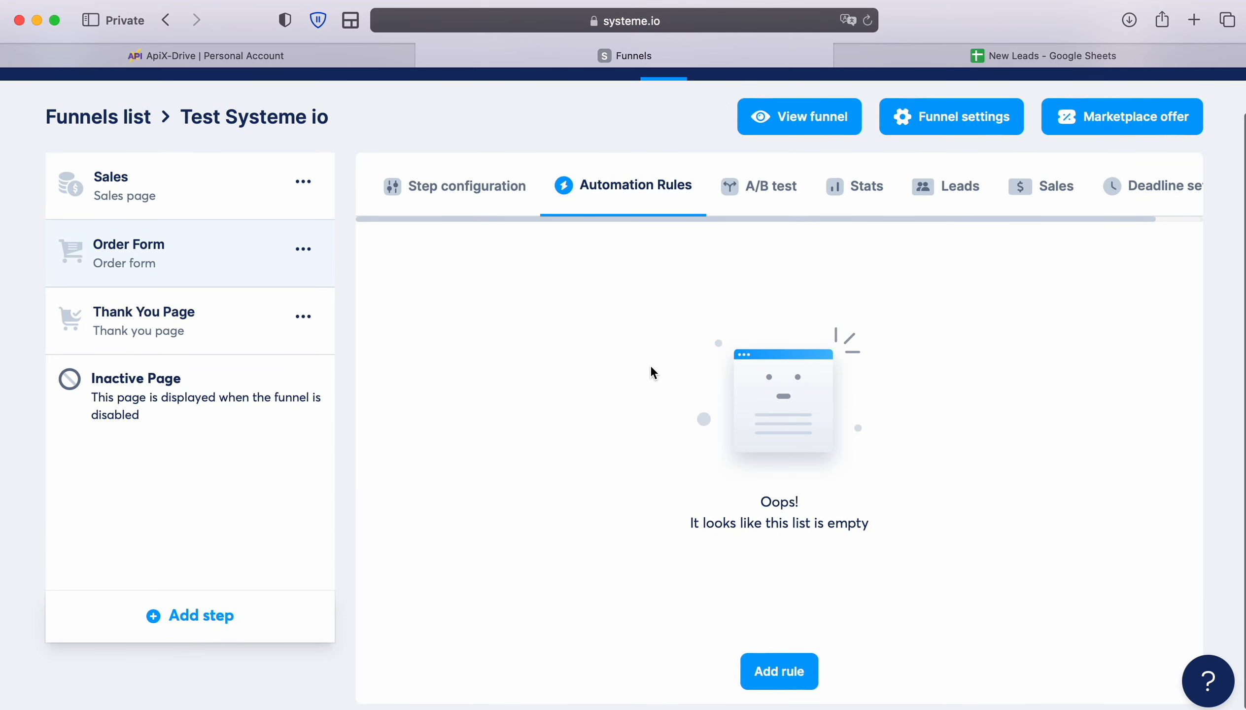
left_click(762, 668)
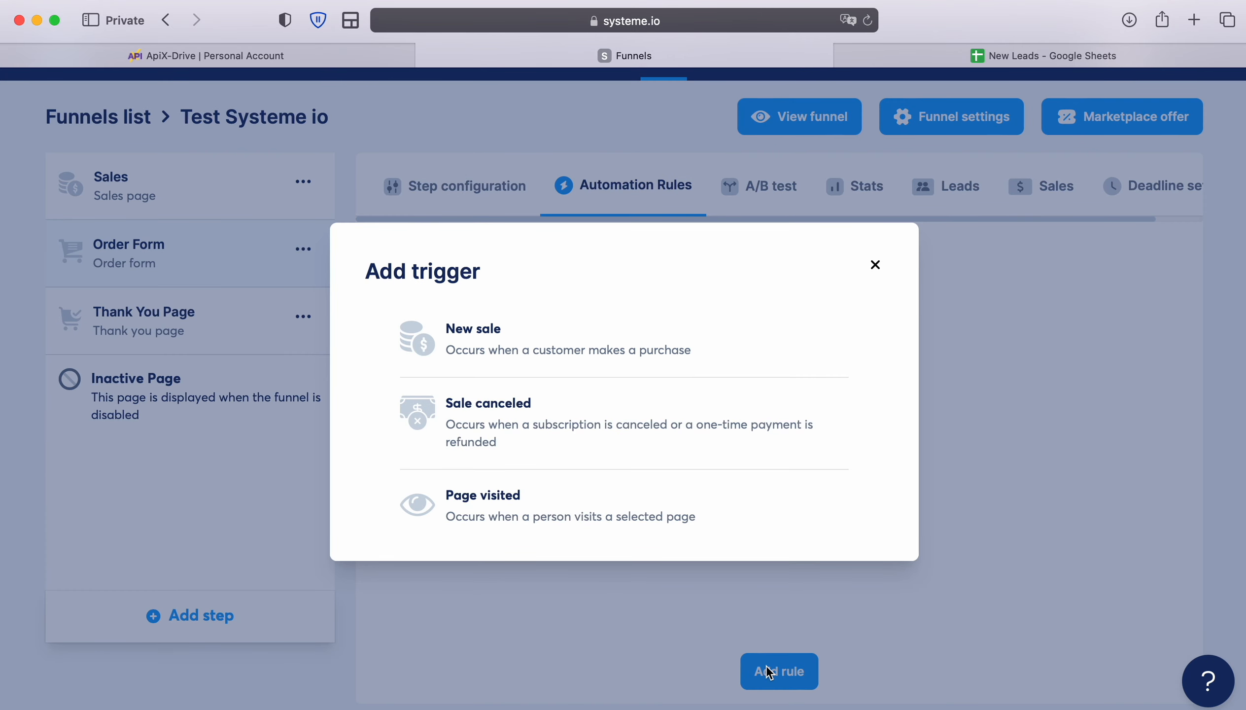
Create a New sale trigger rule with a Send webhook action
left_click(491, 332)
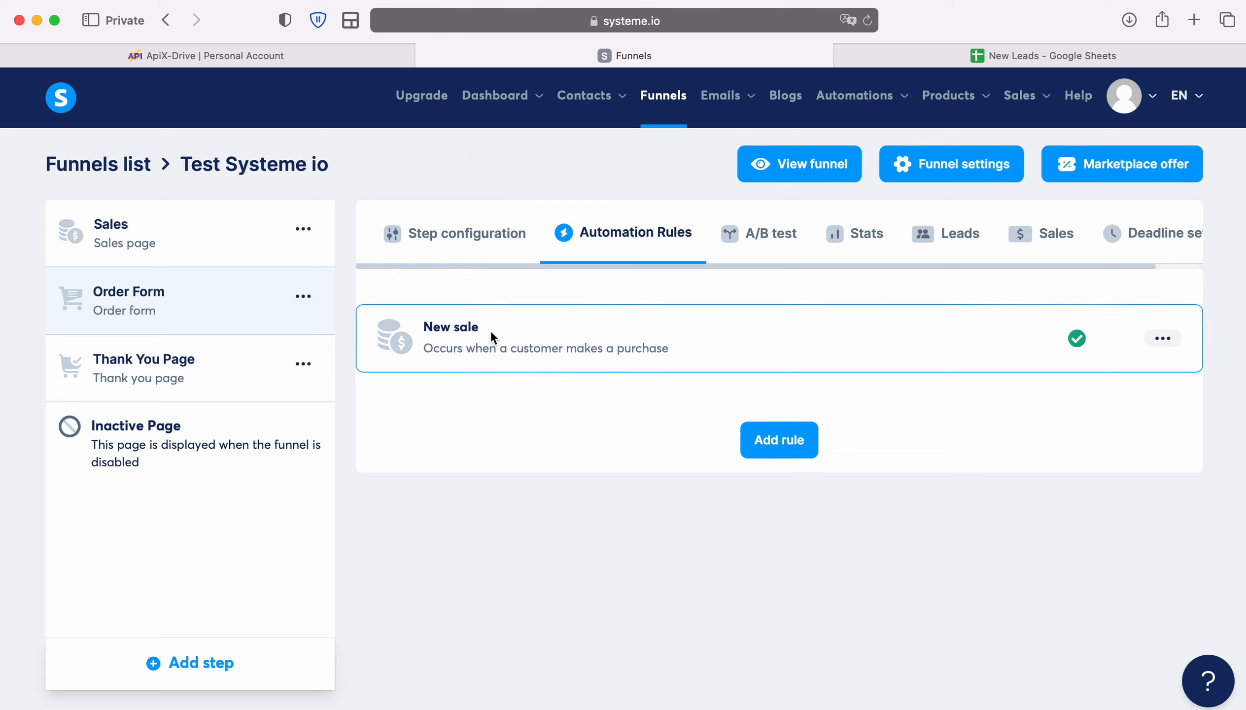
left_click(1159, 342)
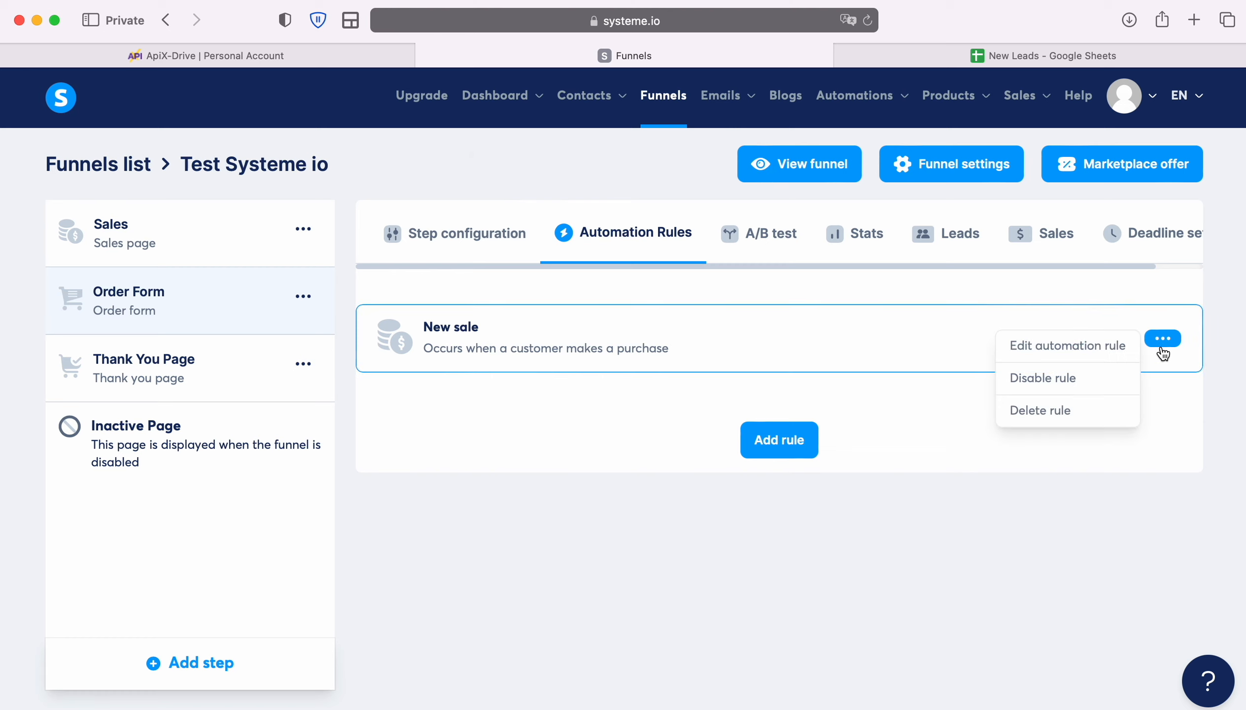
left_click(1104, 352)
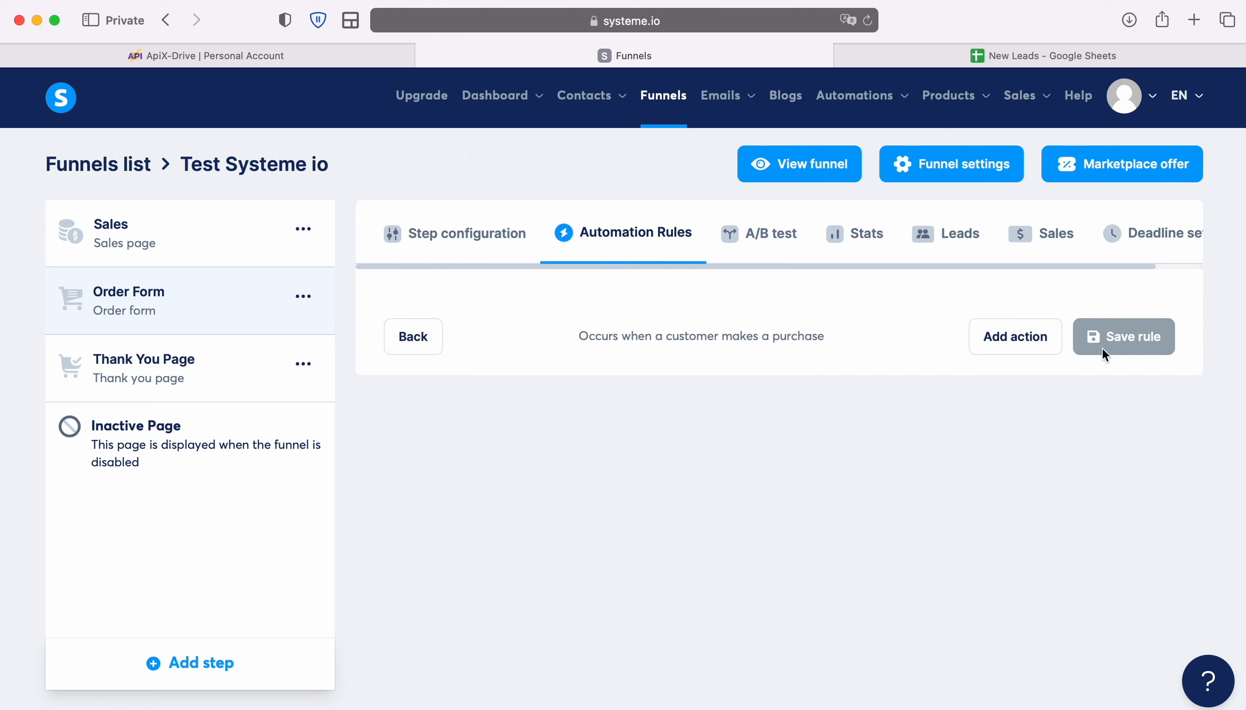
left_click(1019, 338)
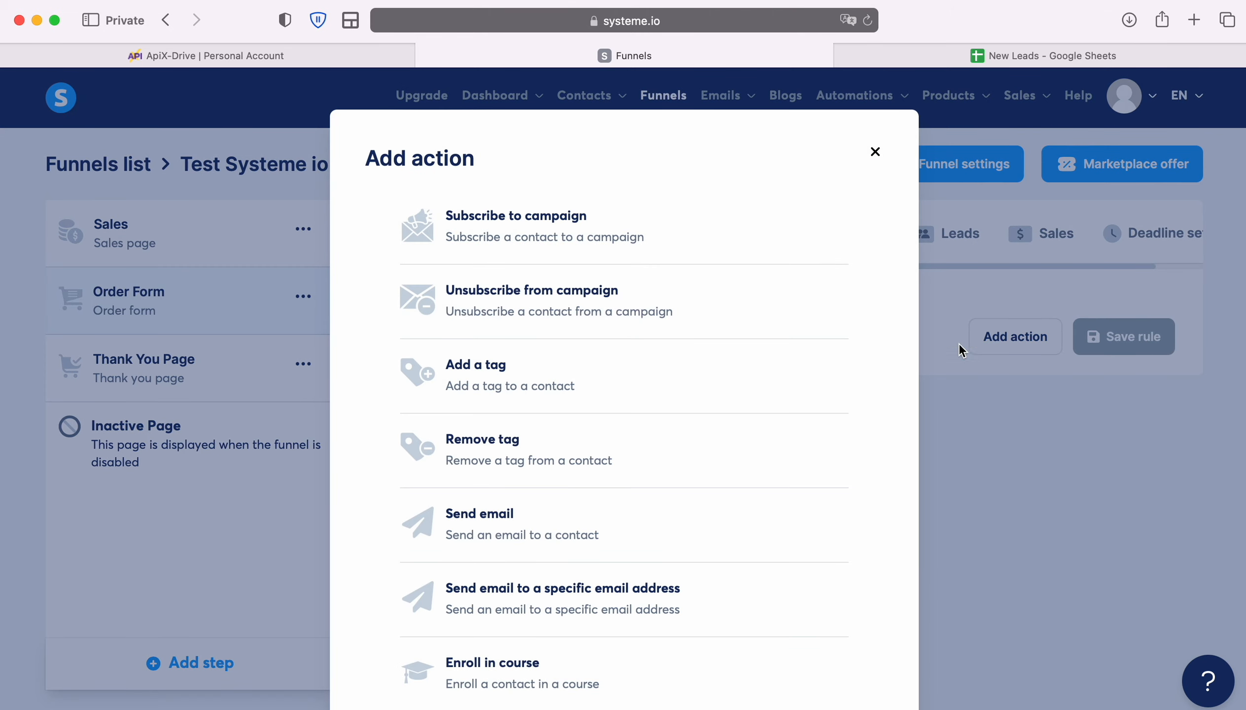
scroll(732, 410, "down", 5)
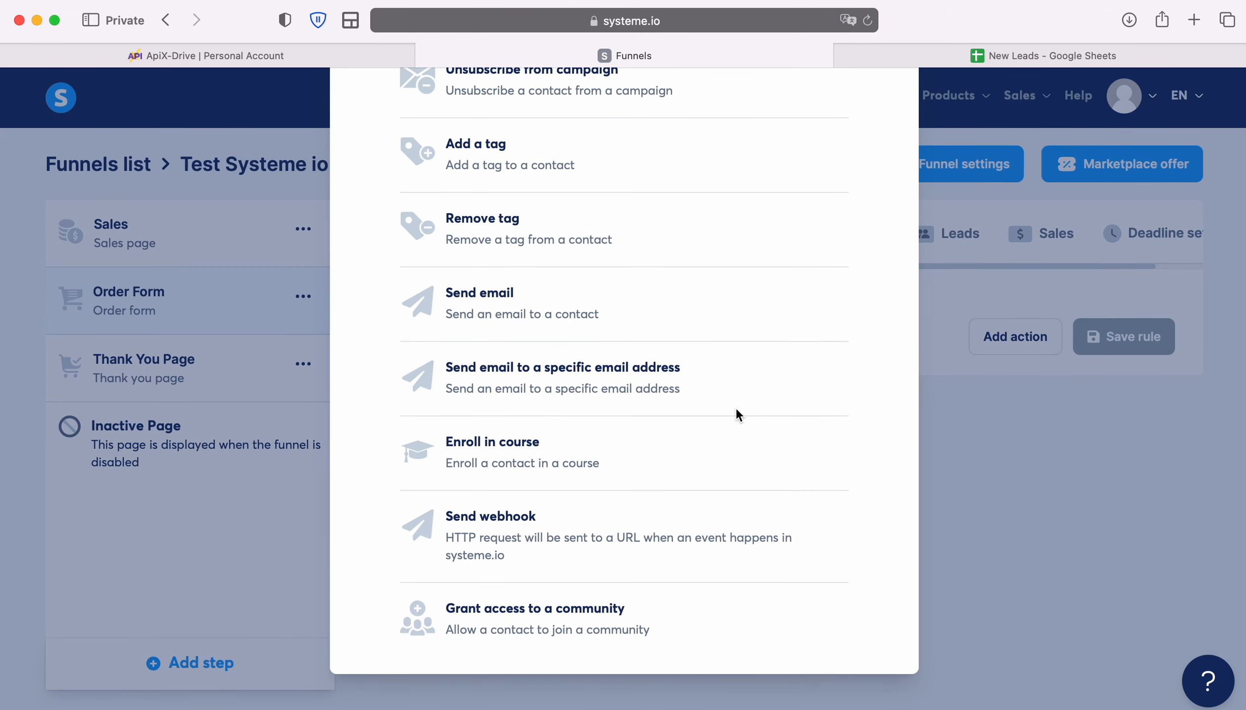
left_click(520, 517)
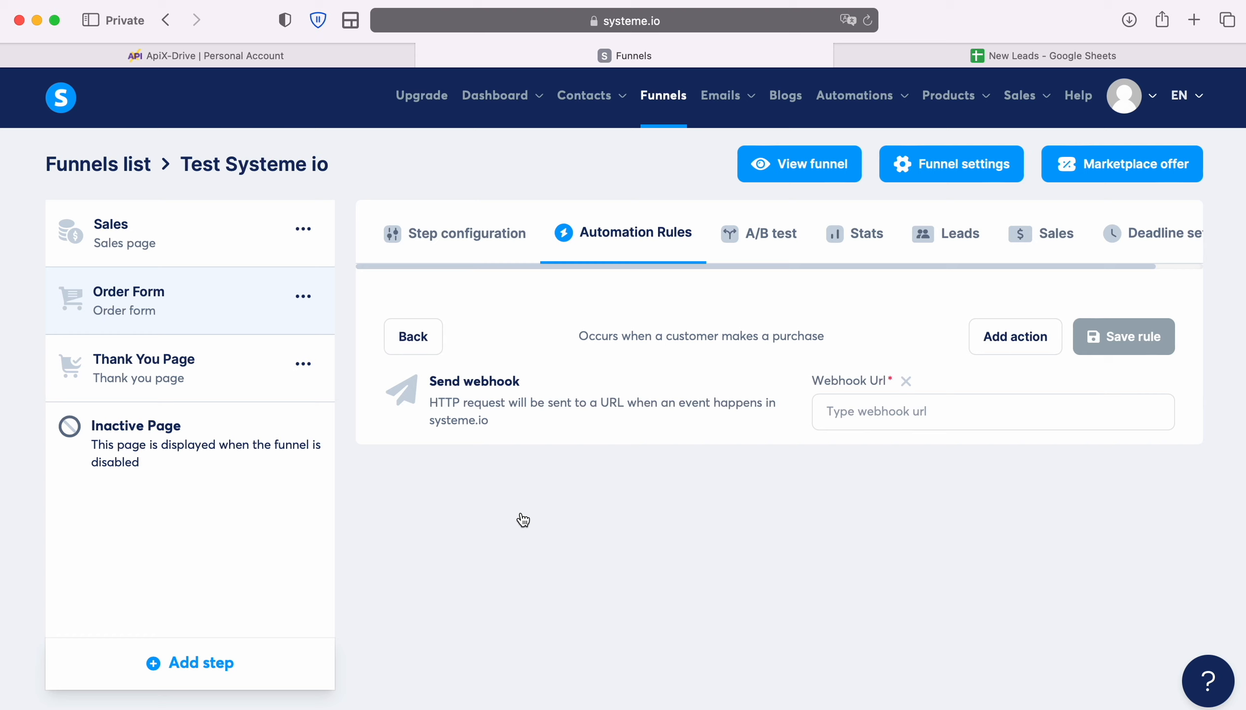
Paste the ApiX-Drive URL as the webhook URL and save the rule
right_click(866, 411)
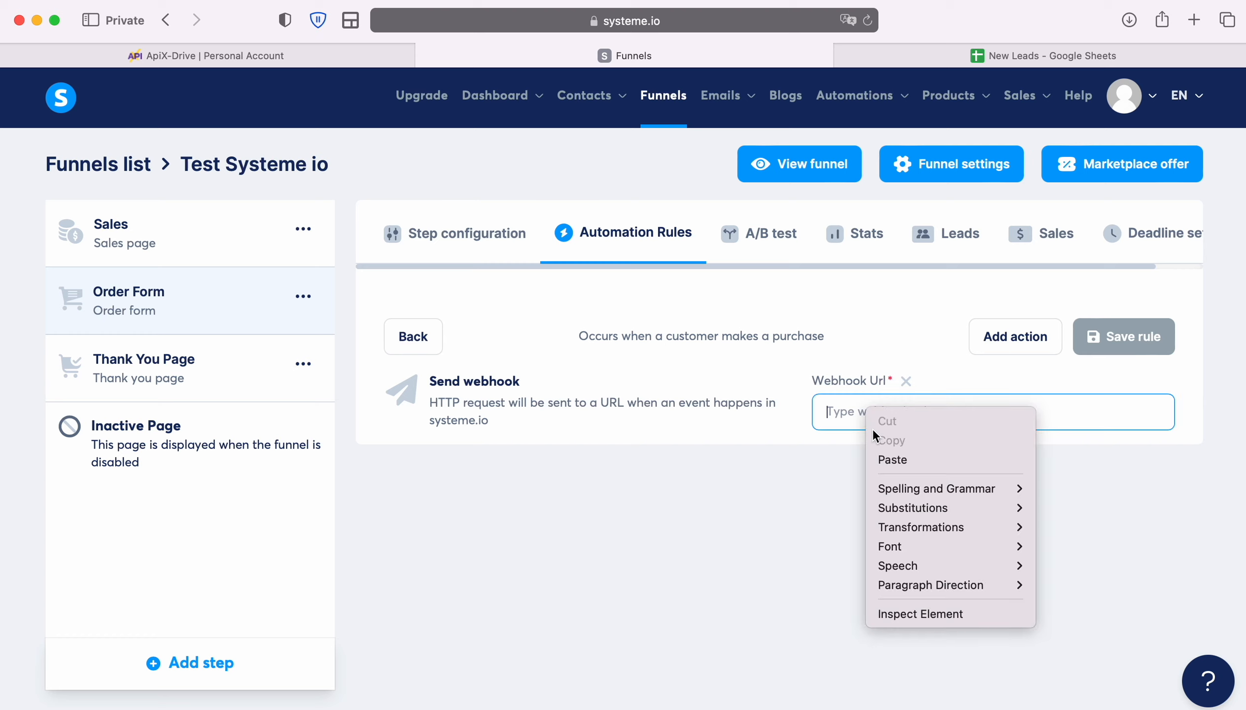
left_click(894, 460)
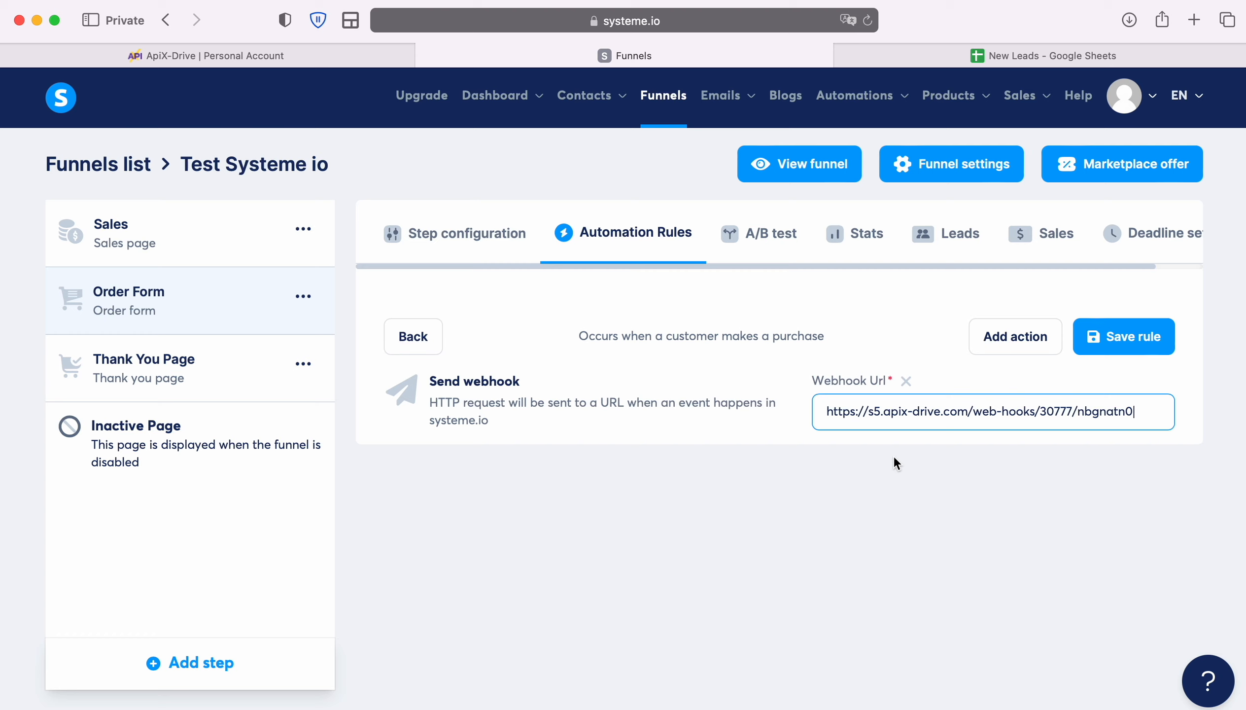
left_click(1106, 338)
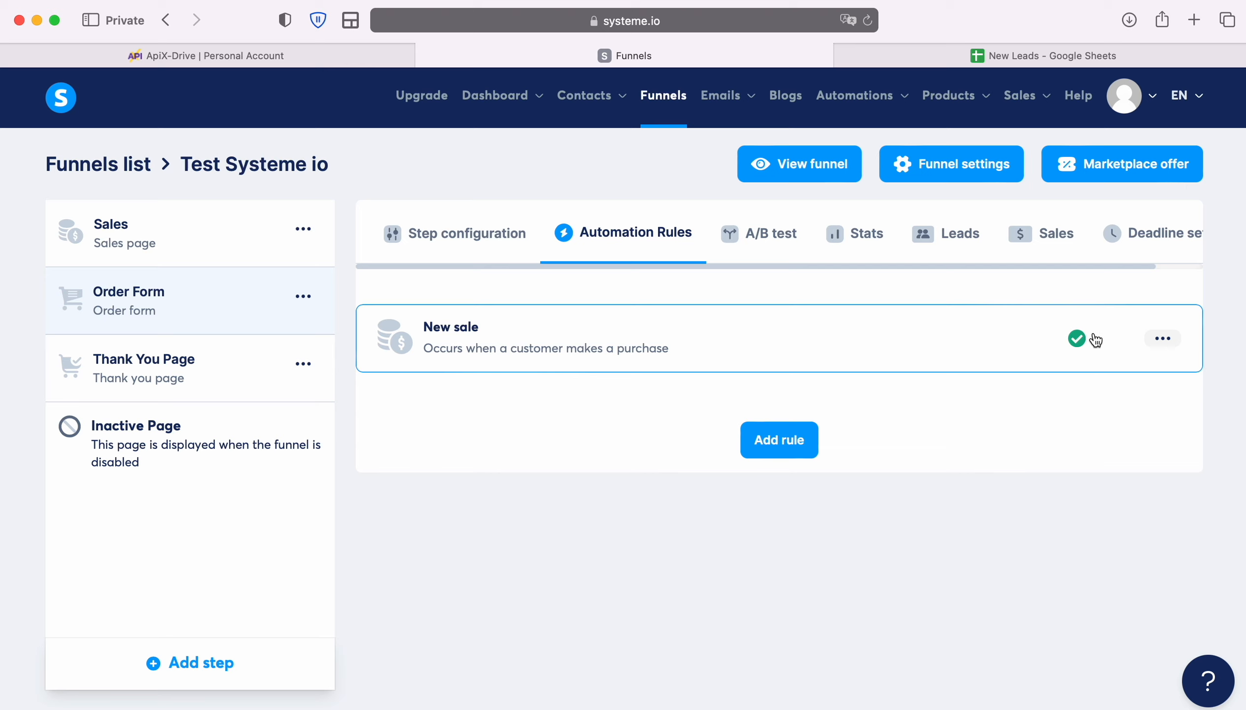
left_click(519, 230)
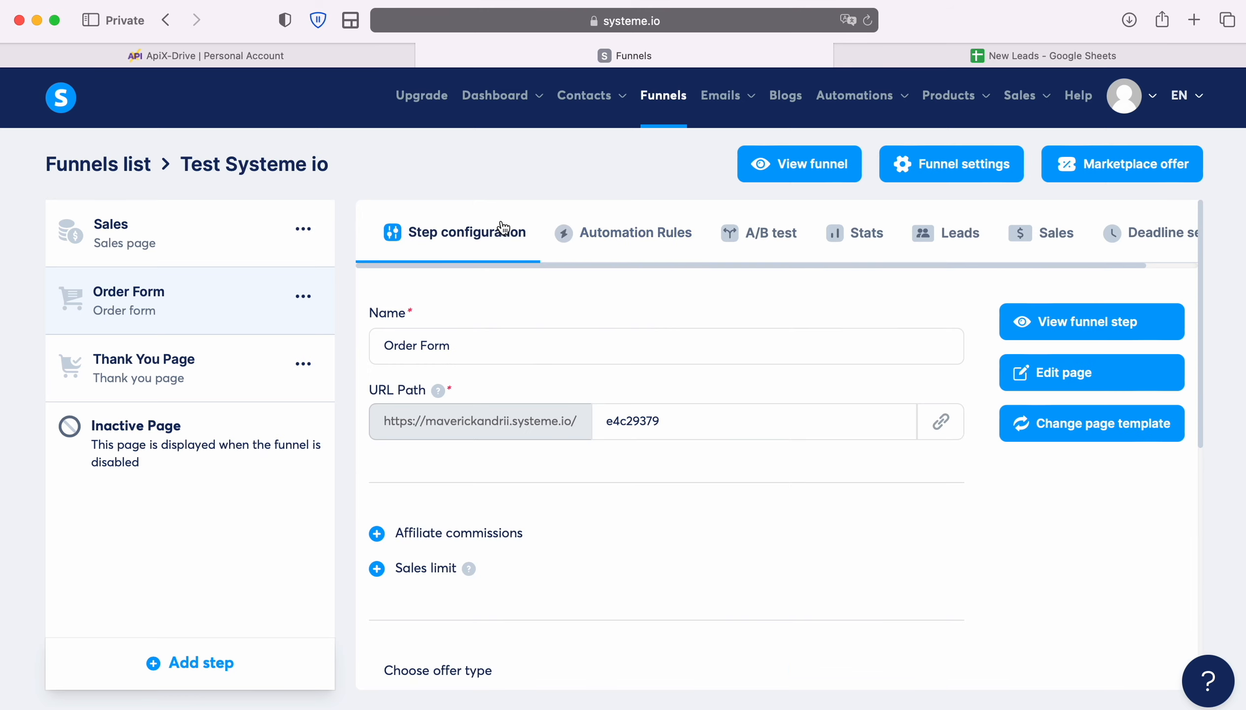
Open the Order Form page's URL path in a new browser tab
left_click(941, 421)
left_click(1194, 19)
key("super+v")
key("Return")
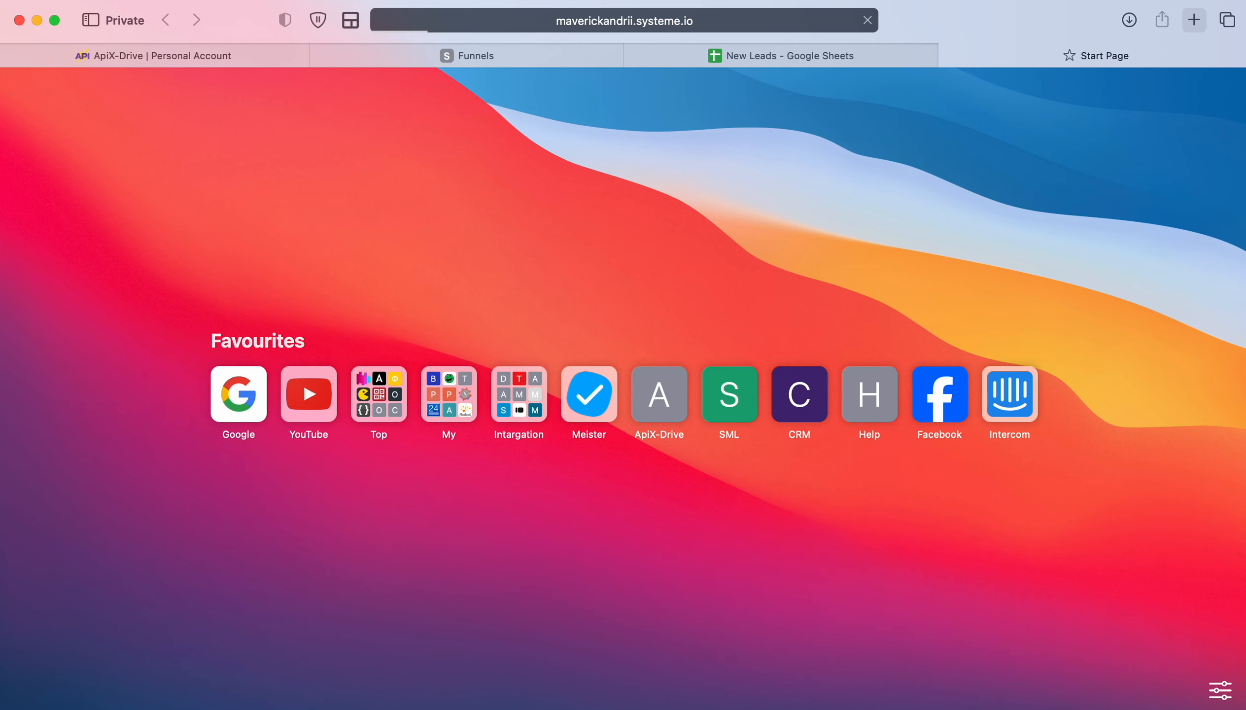
scroll(447, 374, "down", 4)
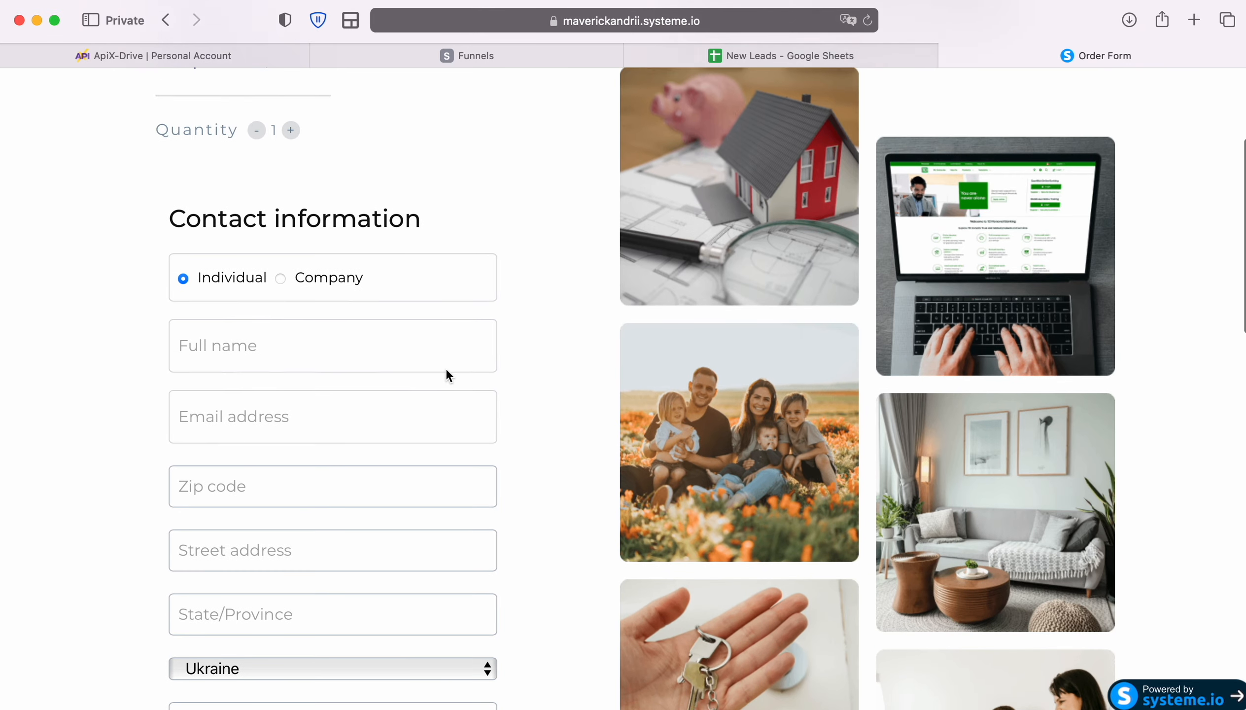
Enter the test customer's full name, e-mail, zip code, street address and state
left_click(347, 323)
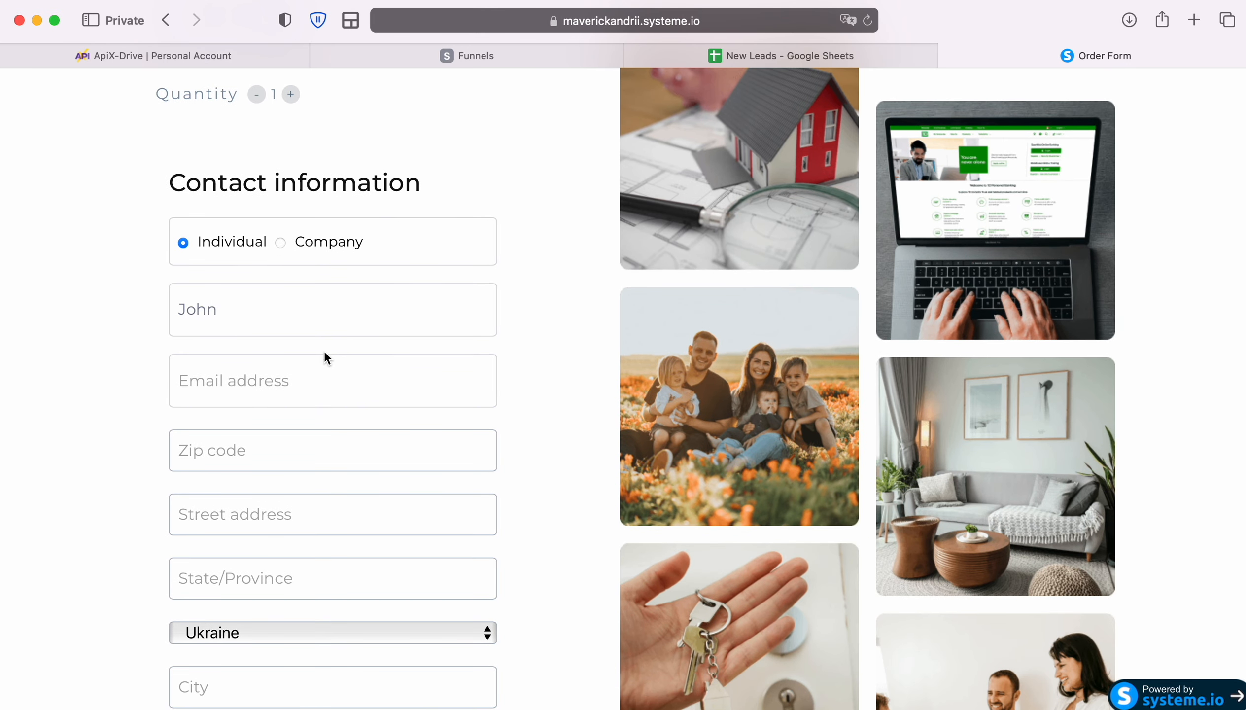
left_click(299, 388)
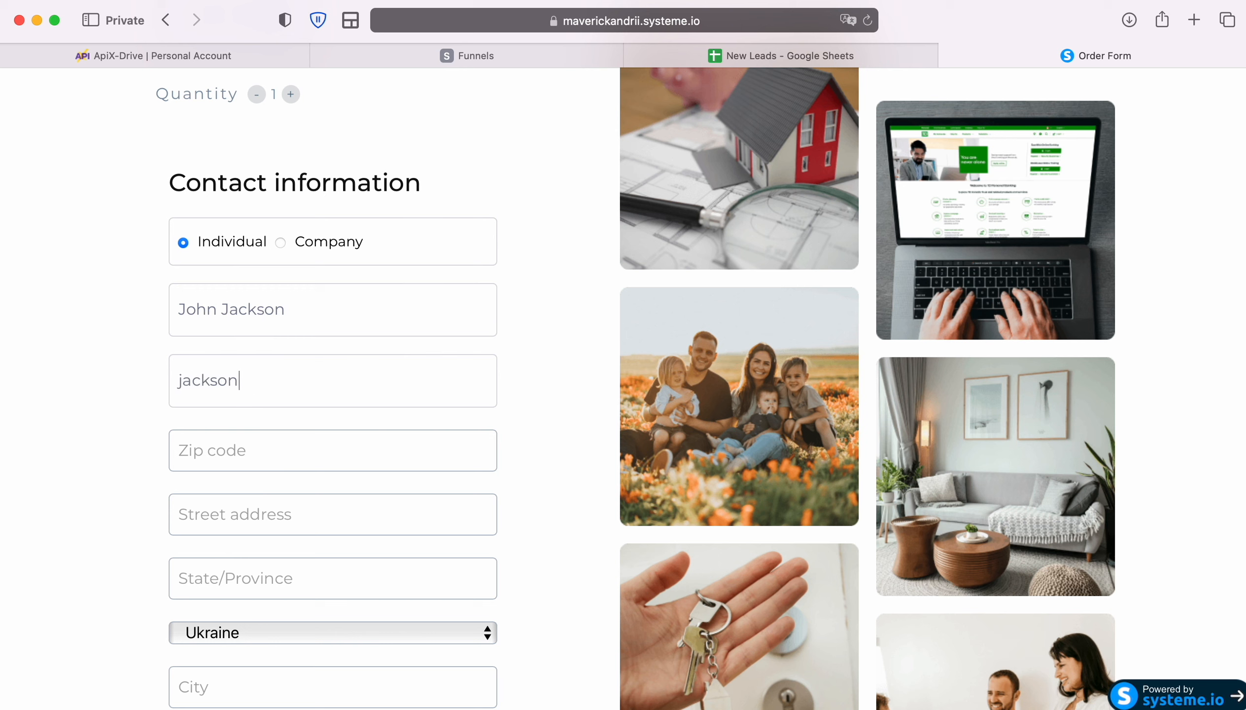
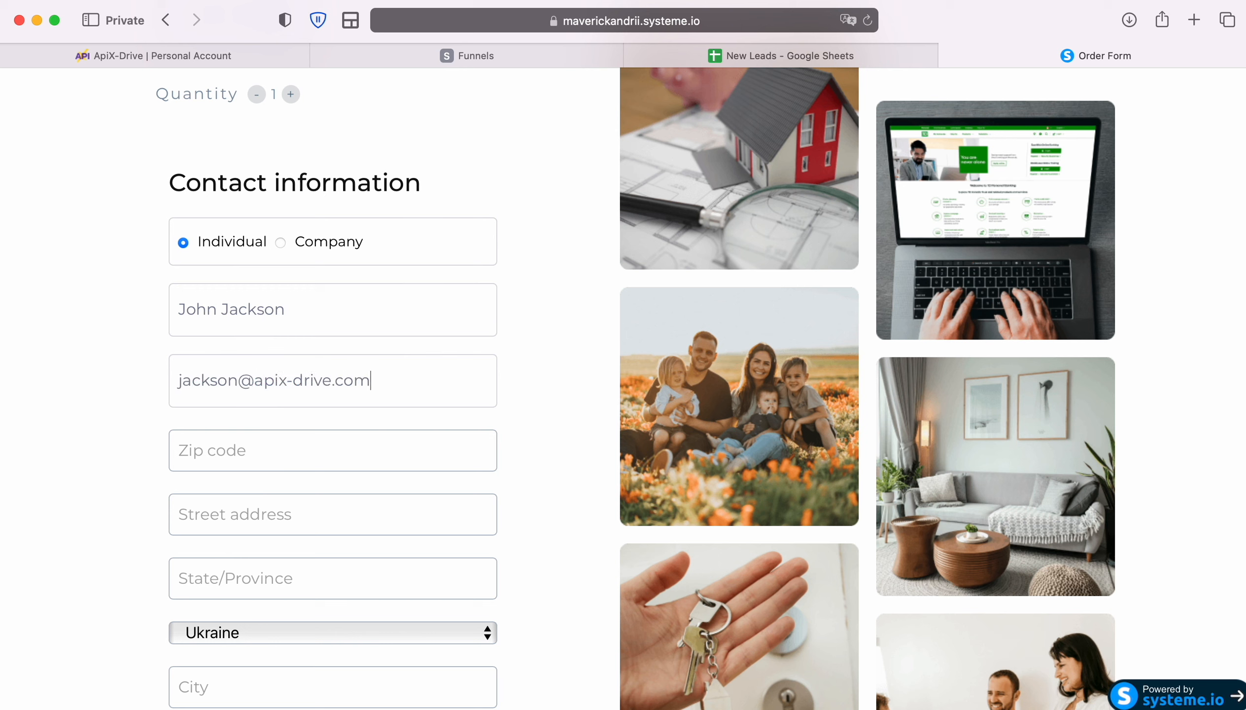
left_click(282, 441)
type("03194")
left_click(287, 514)
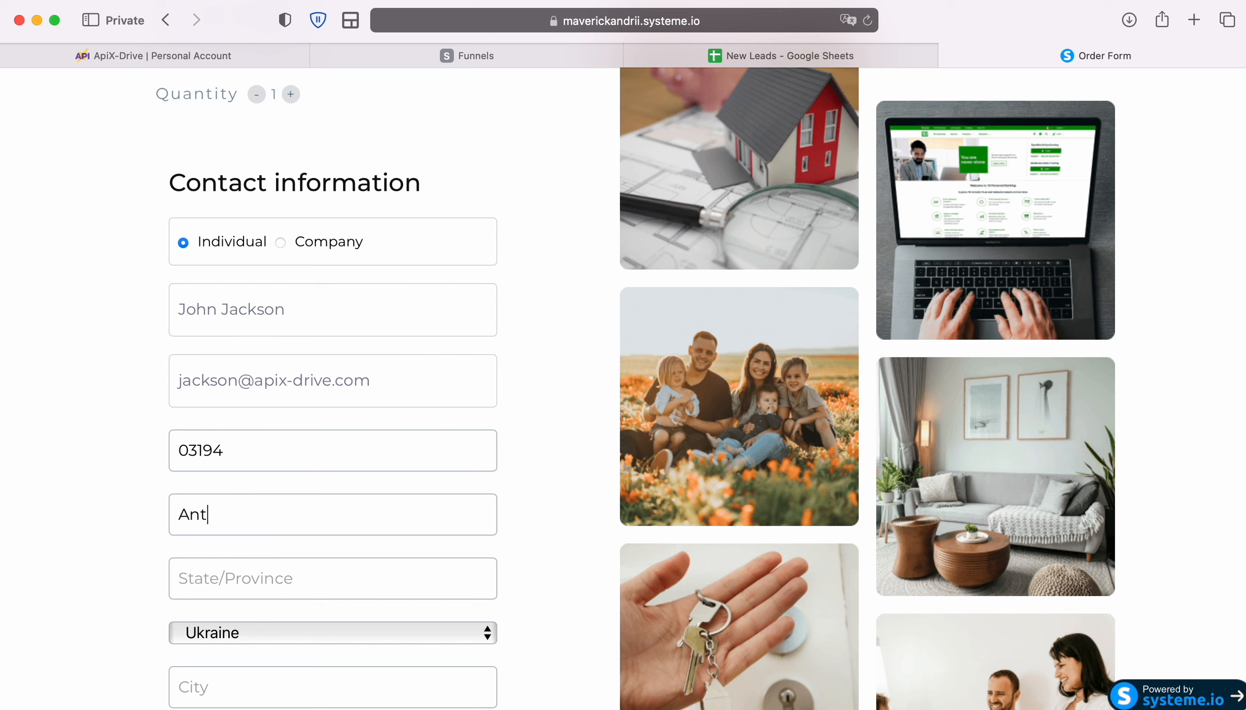
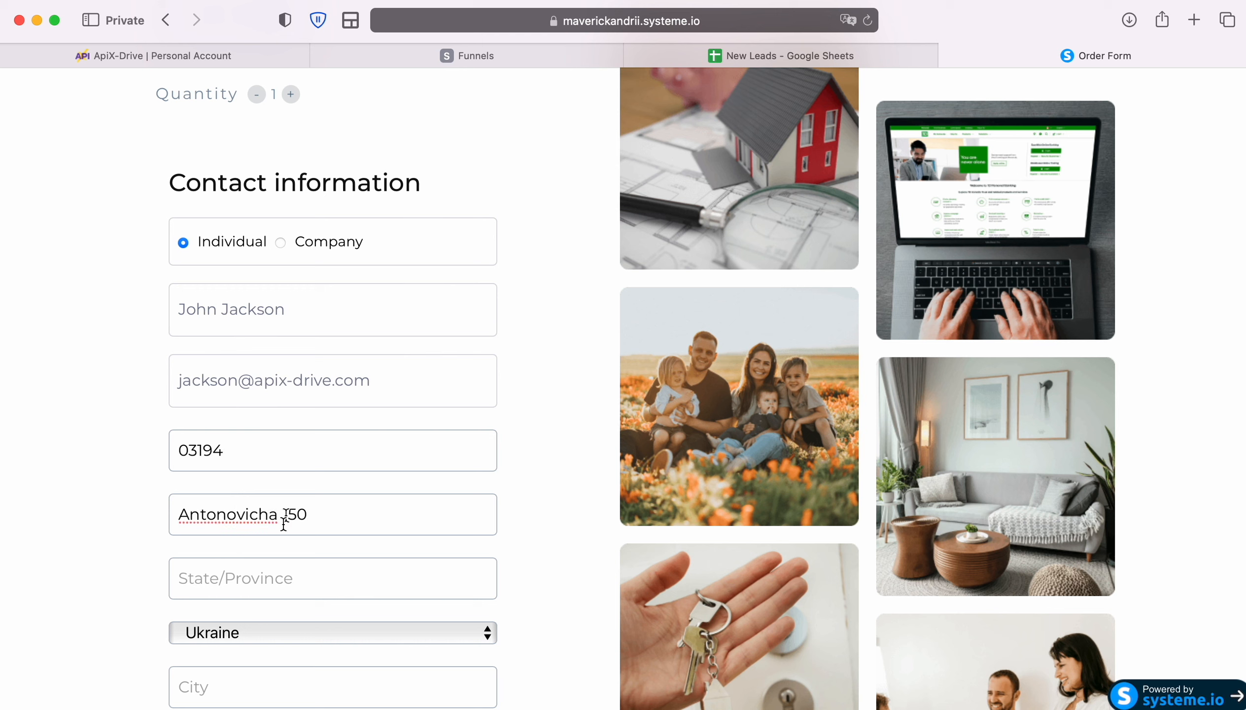
left_click(291, 588)
type("Kyiv")
Fill in the customer's city and phone number, agree to emails, and submit the order
scroll(284, 529, "down", 5)
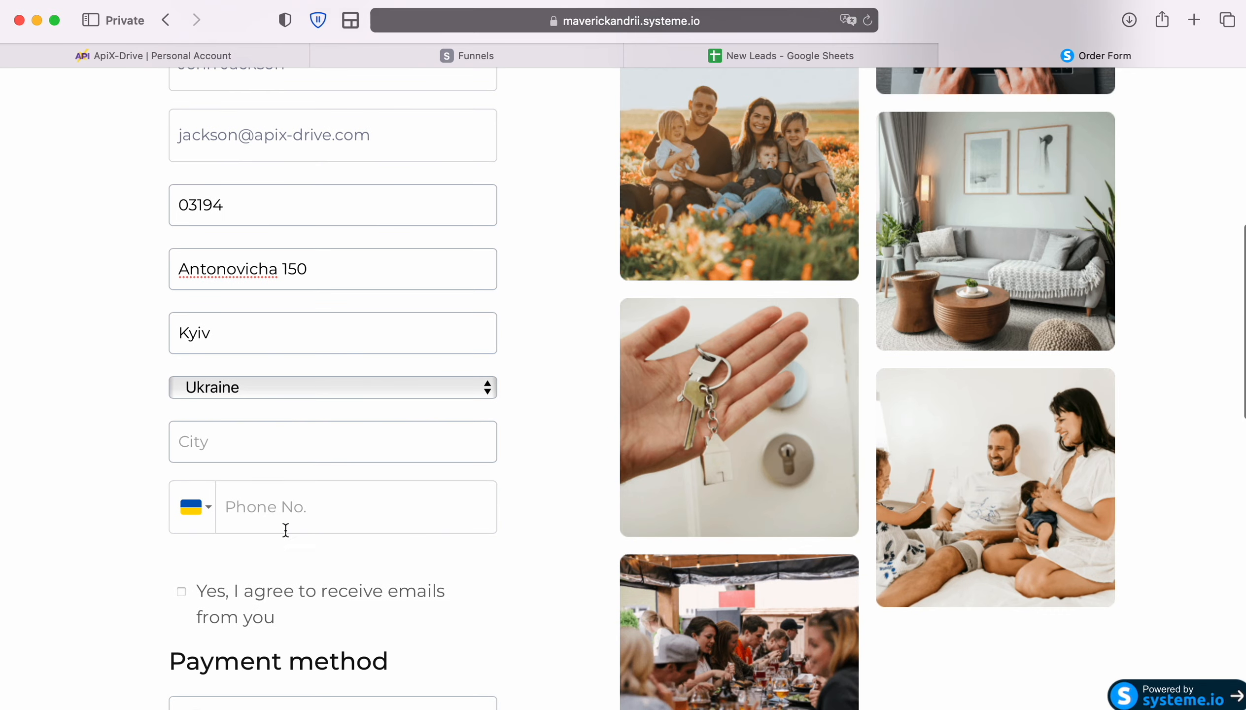
left_click(239, 442)
type("Kyiv")
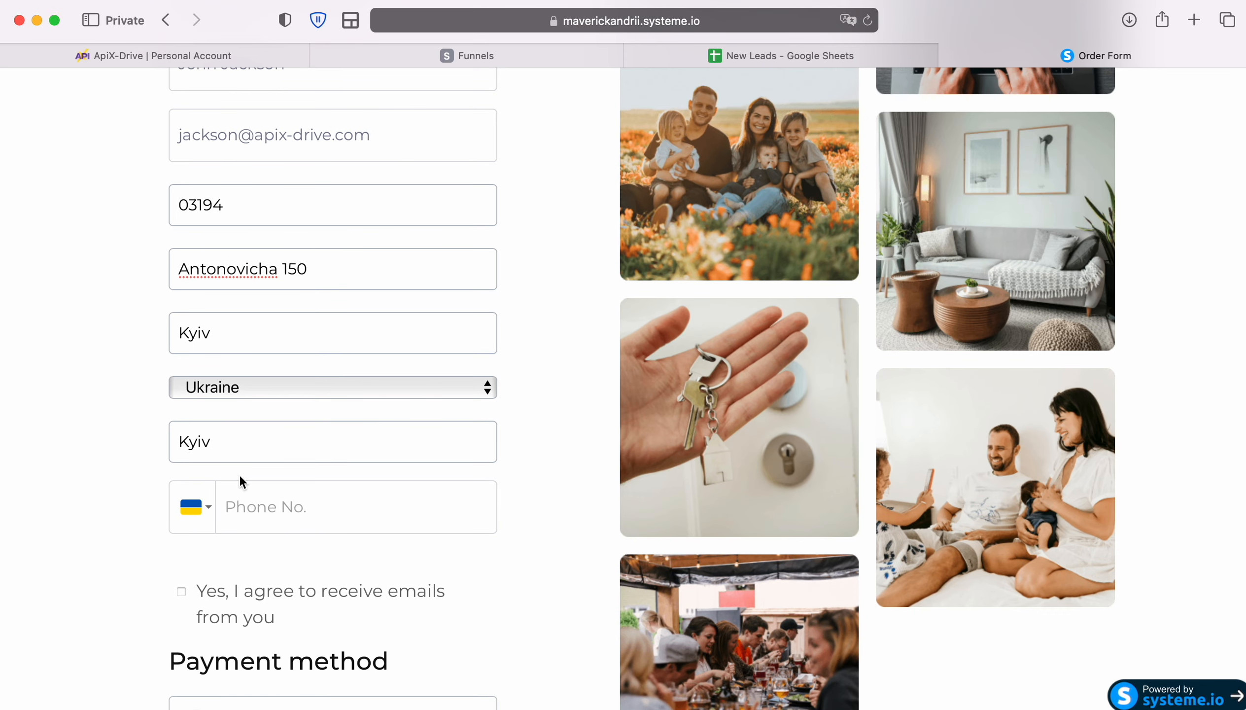
left_click(260, 510)
type("67000001")
left_click(182, 592)
scroll(391, 583, "down", 8)
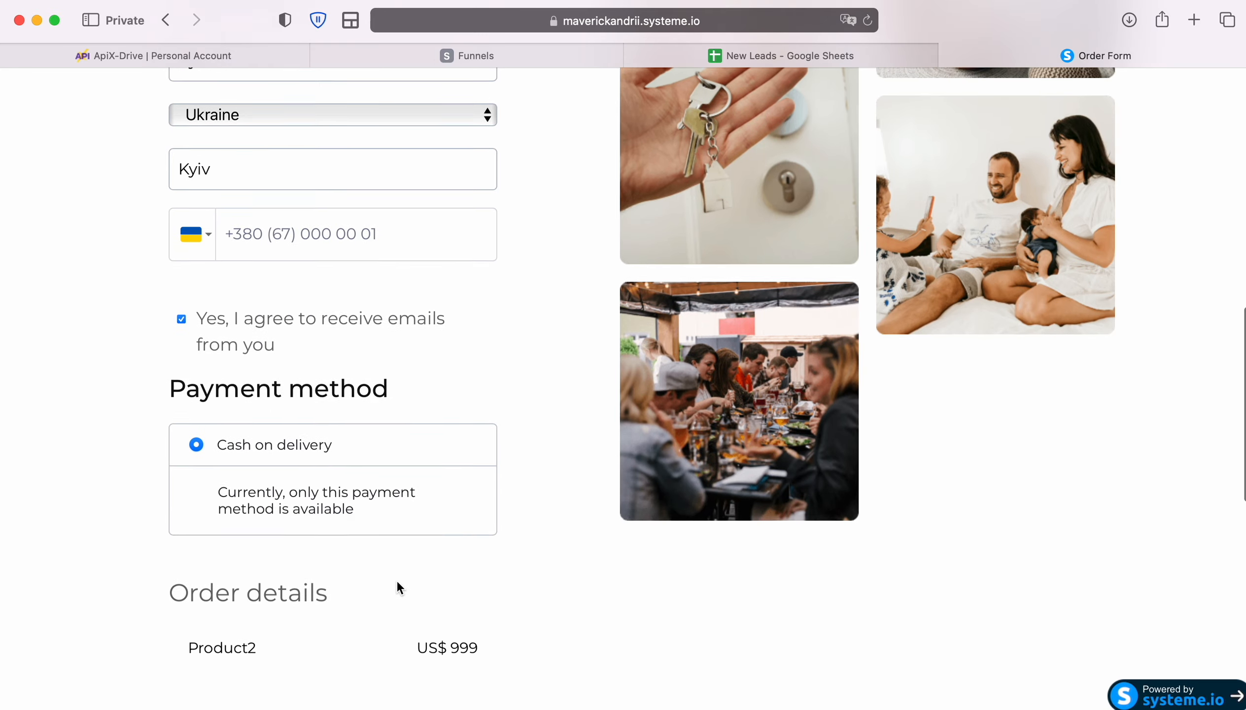
left_click(348, 656)
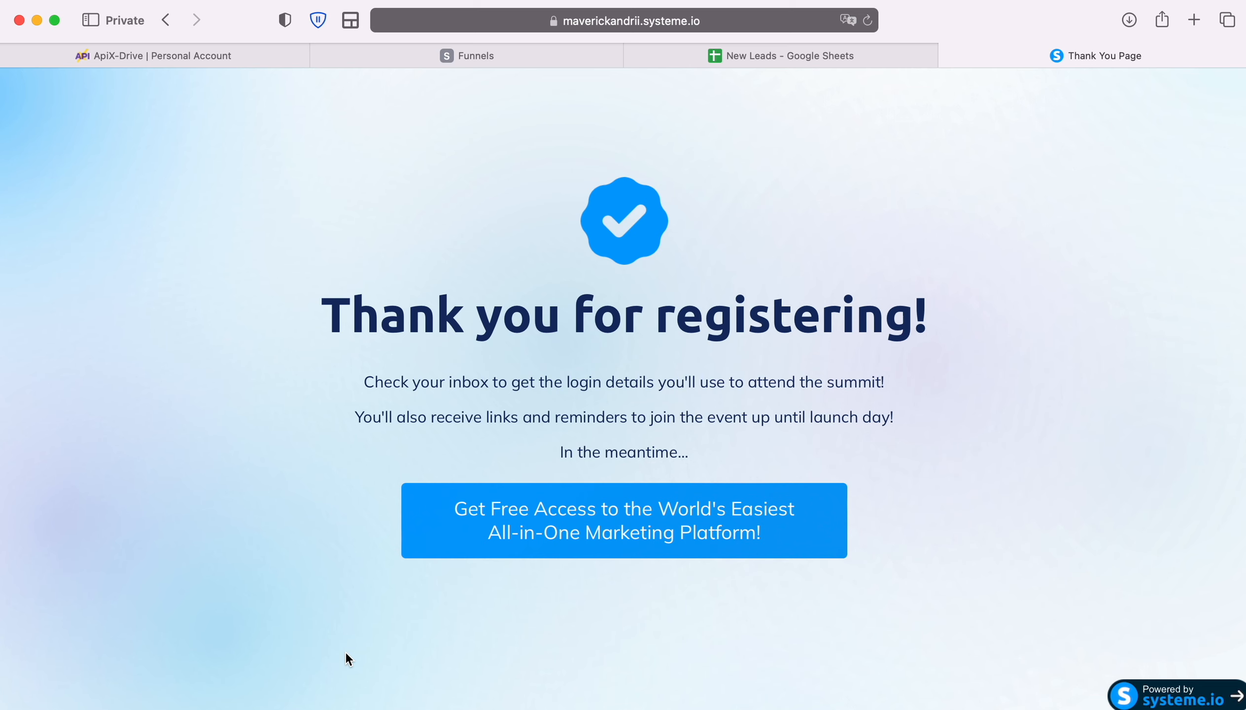
Save the receiving URL settings, skip filtering, and confirm the received test sale data
left_click(242, 57)
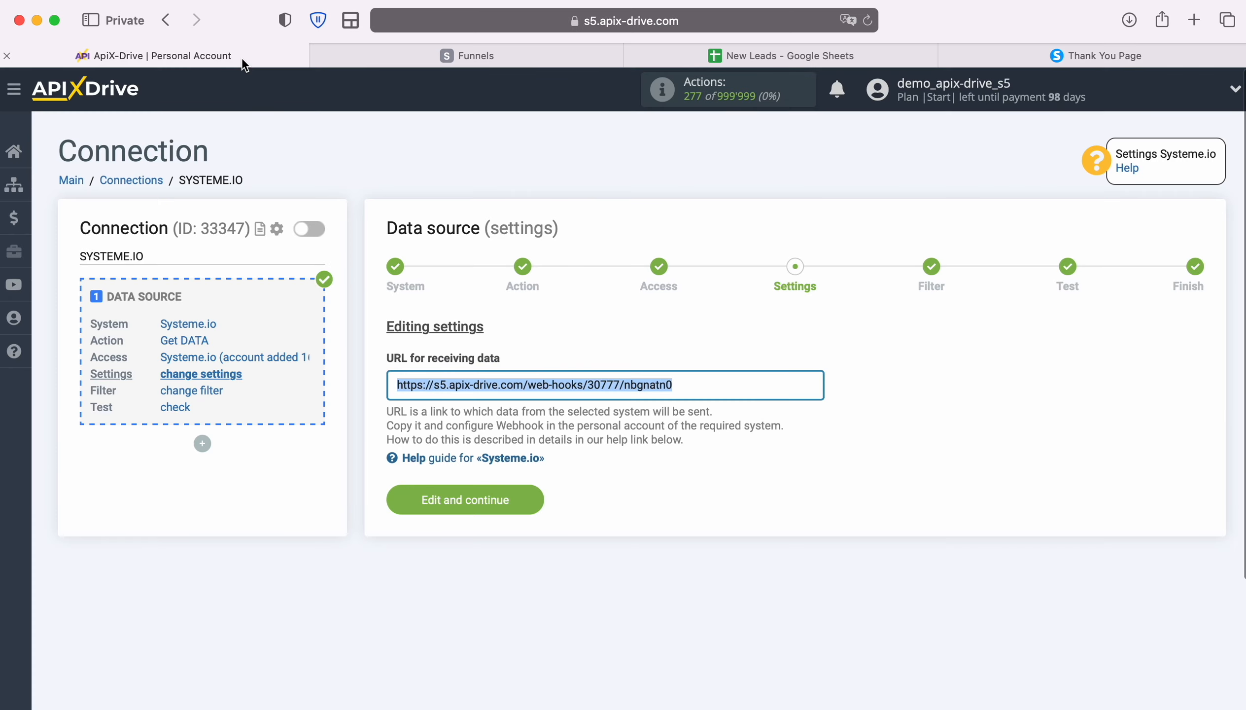
left_click(528, 493)
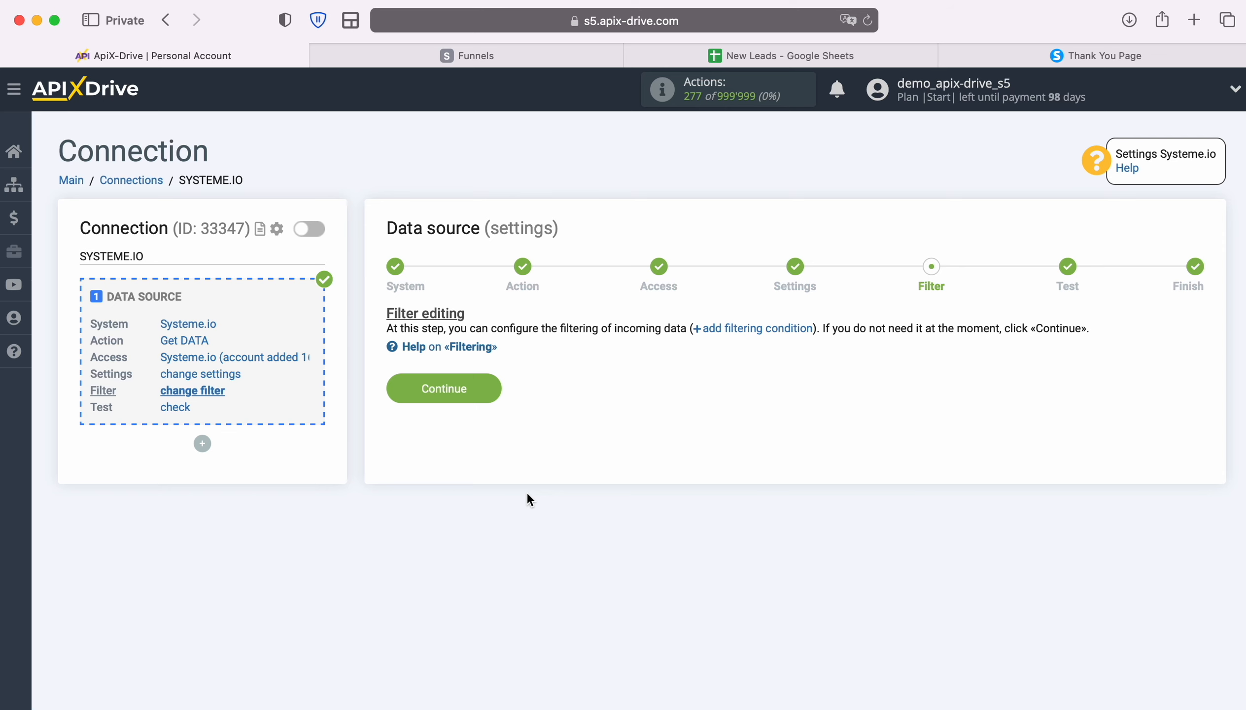
left_click(490, 388)
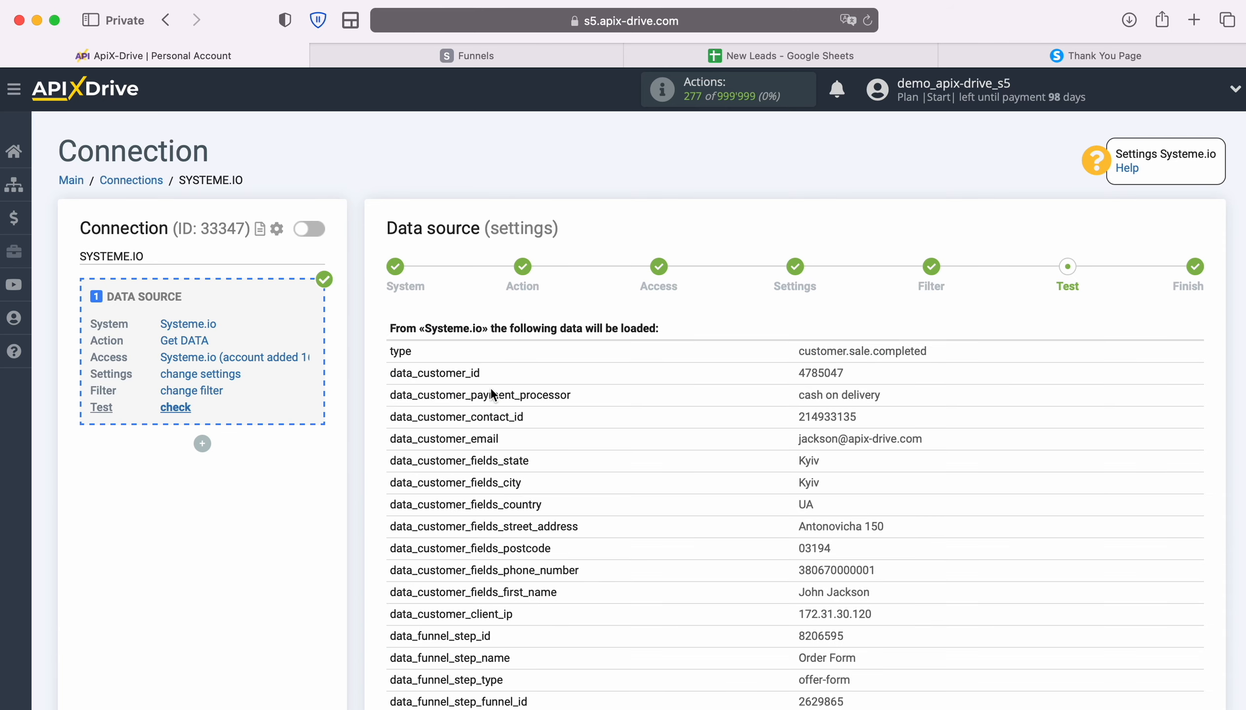
scroll(1144, 443, "down", 3)
scroll(1145, 445, "down", 5)
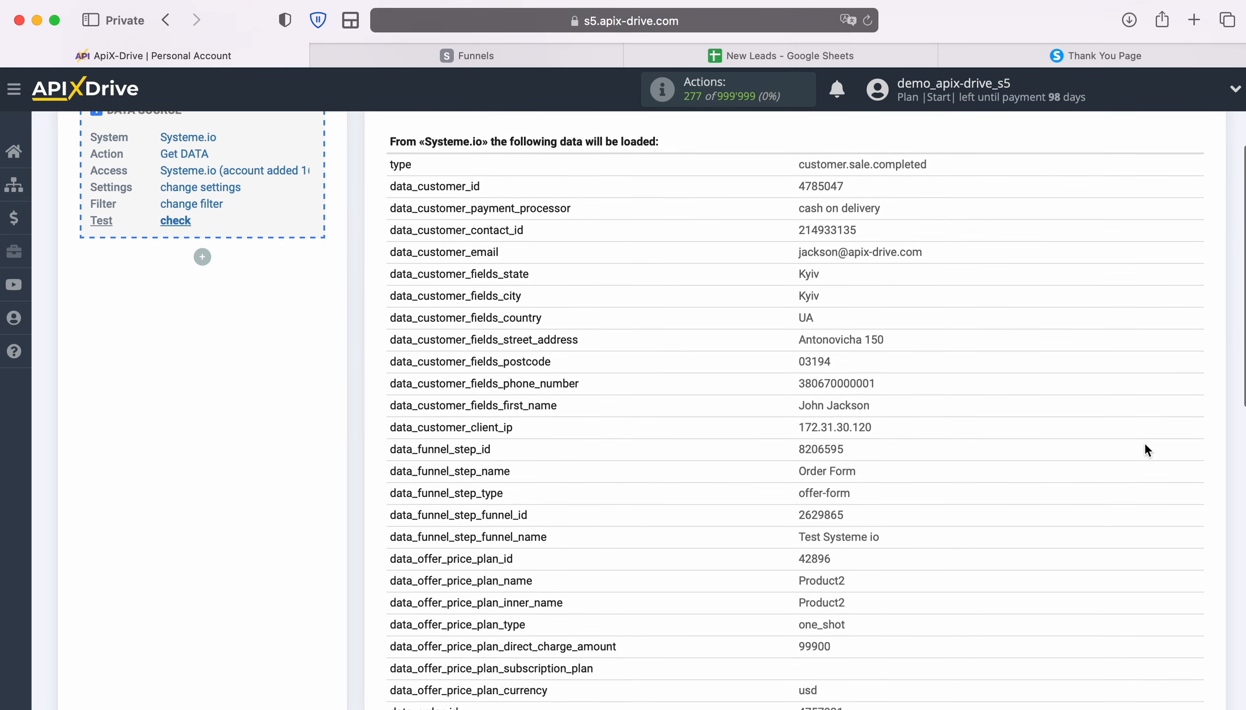
scroll(1146, 445, "down", 4)
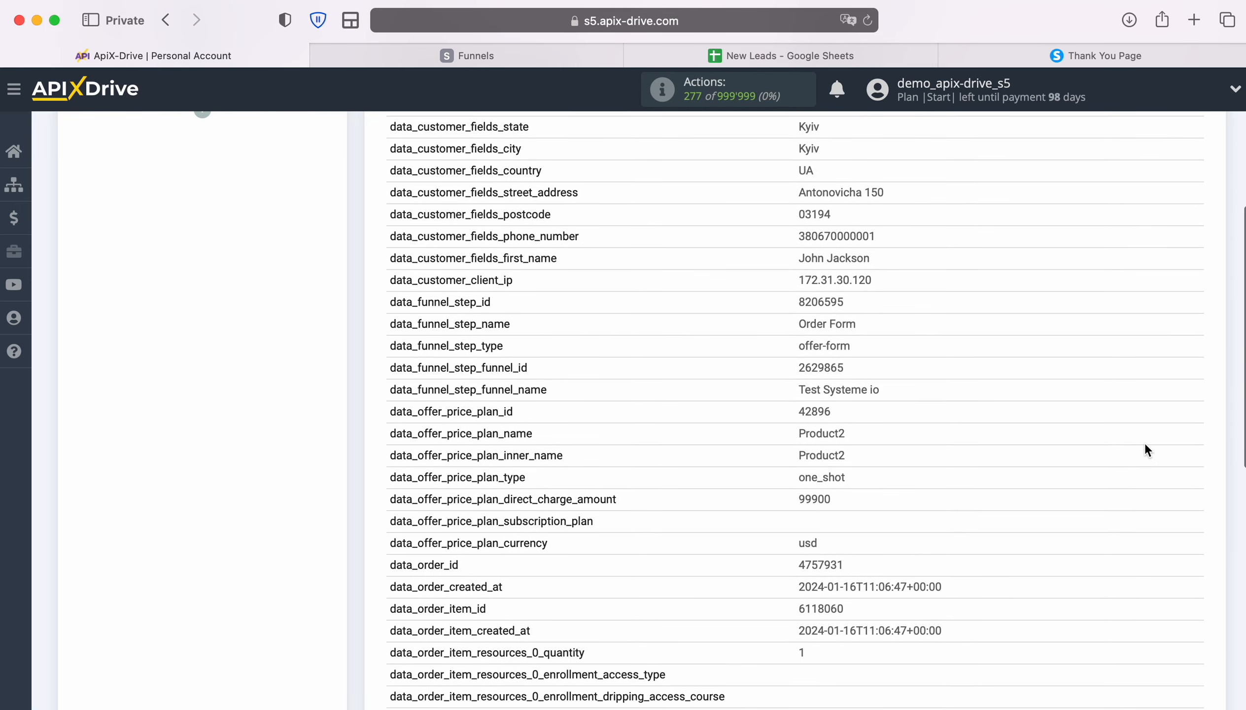
scroll(1147, 450, "down", 4)
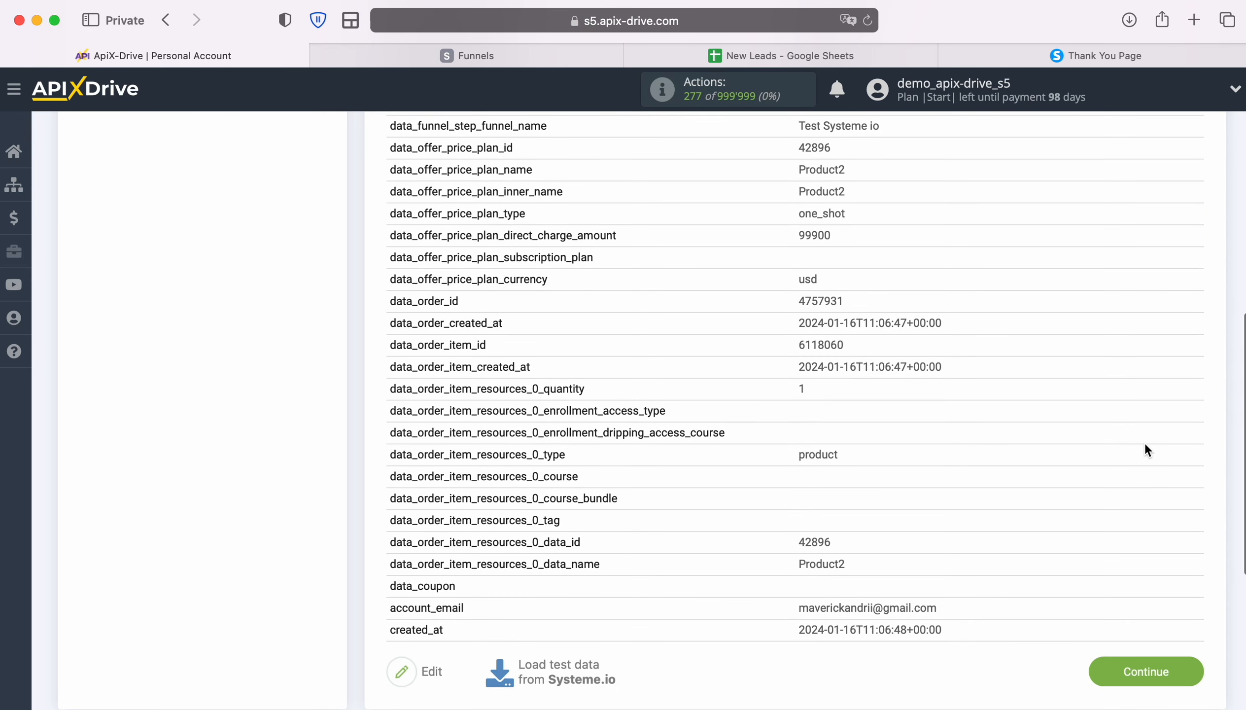
left_click(1196, 665)
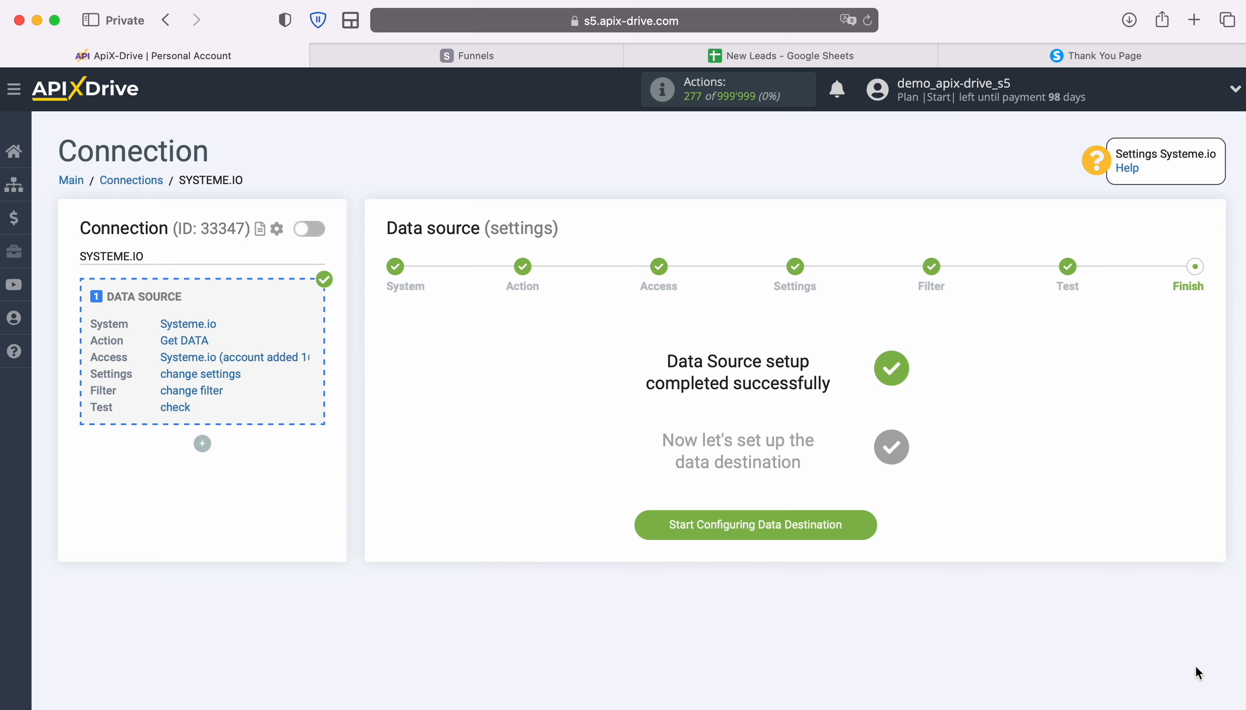
Start the data destination and select Google Sheets as its system
left_click(870, 532)
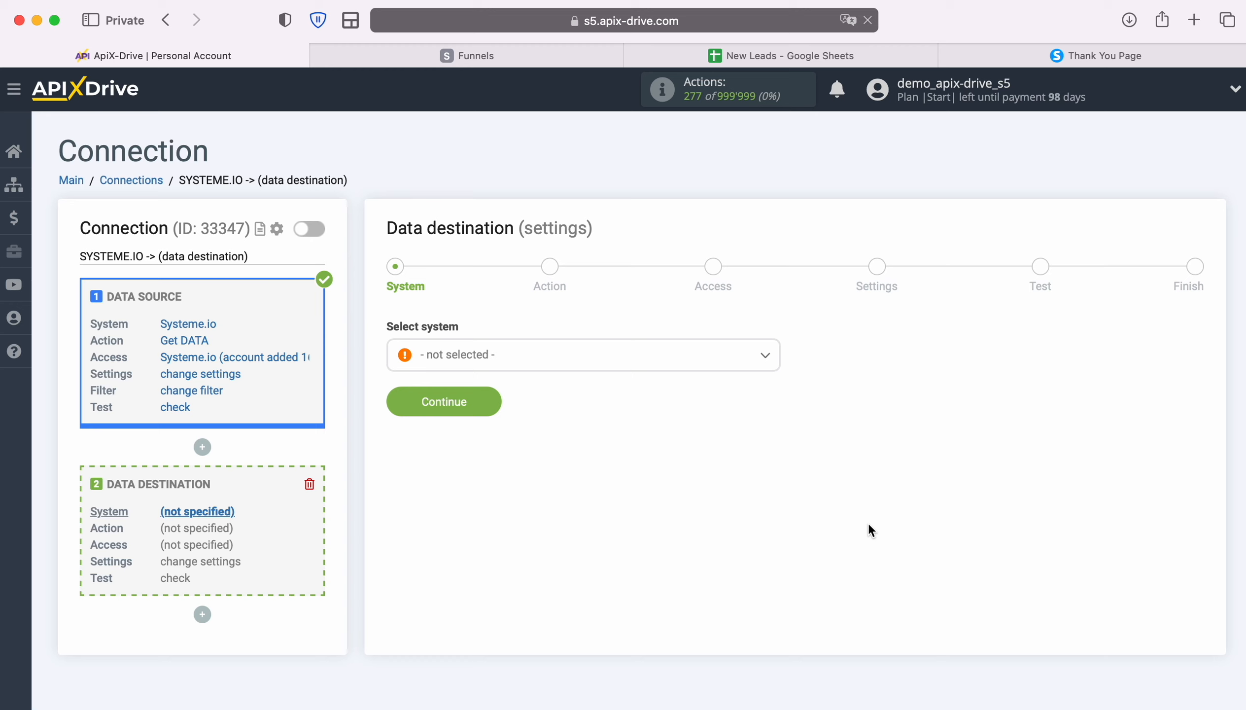
left_click(725, 370)
scroll(695, 509, "down", 10)
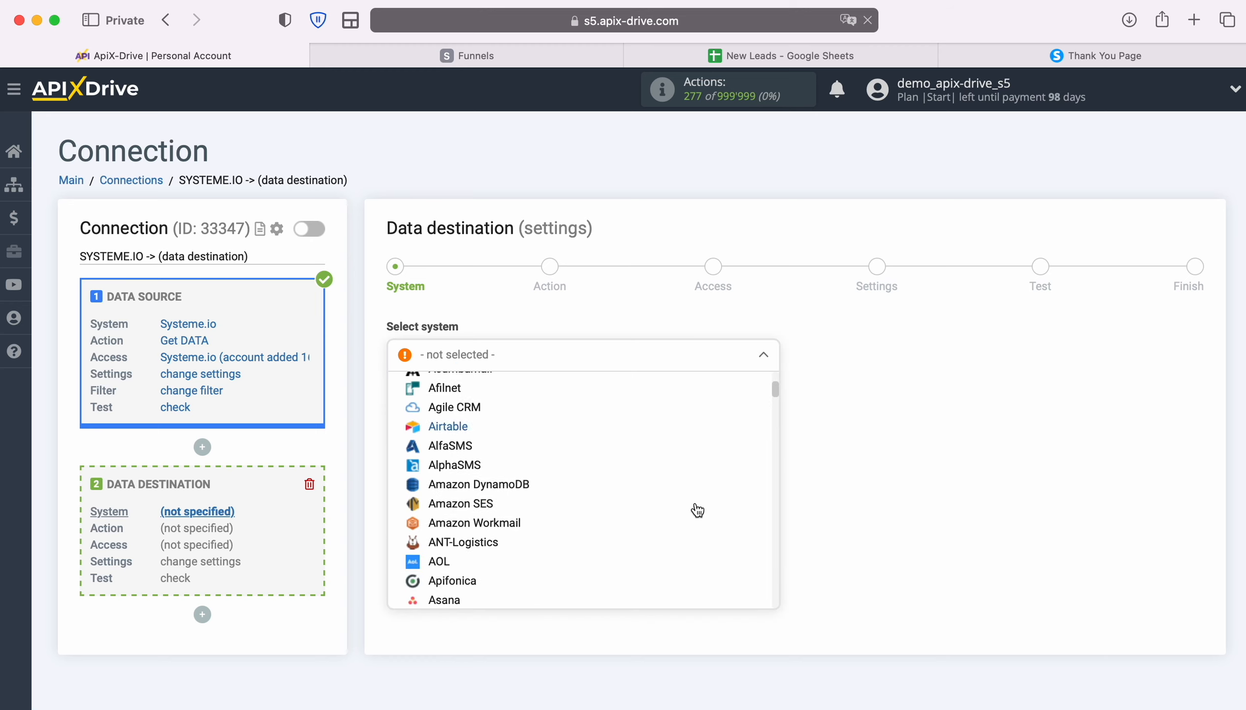
scroll(705, 511, "down", 10)
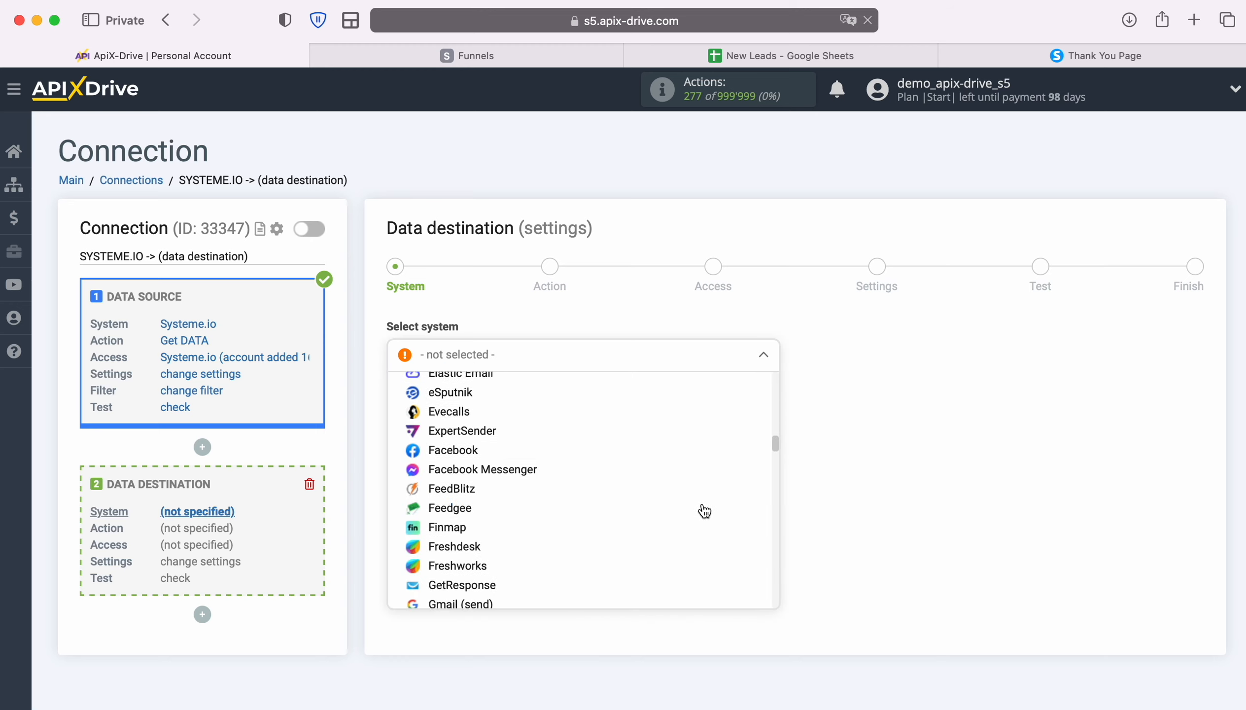
left_click(488, 548)
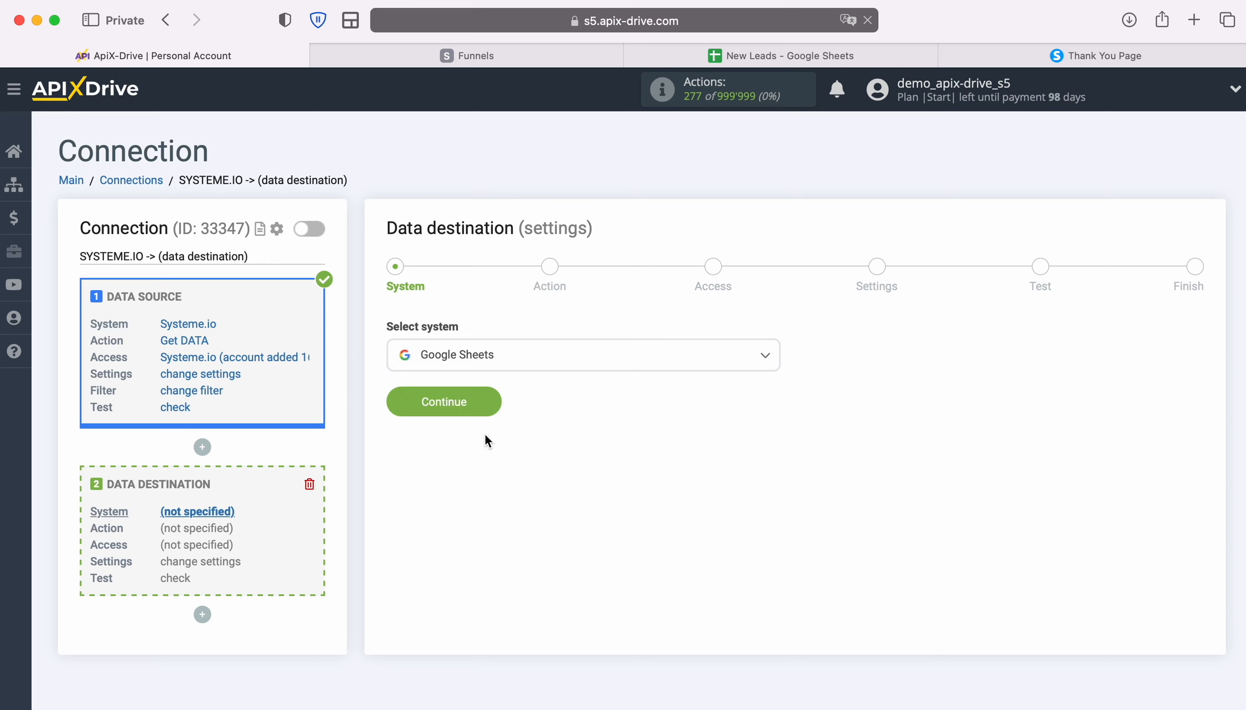
left_click(486, 400)
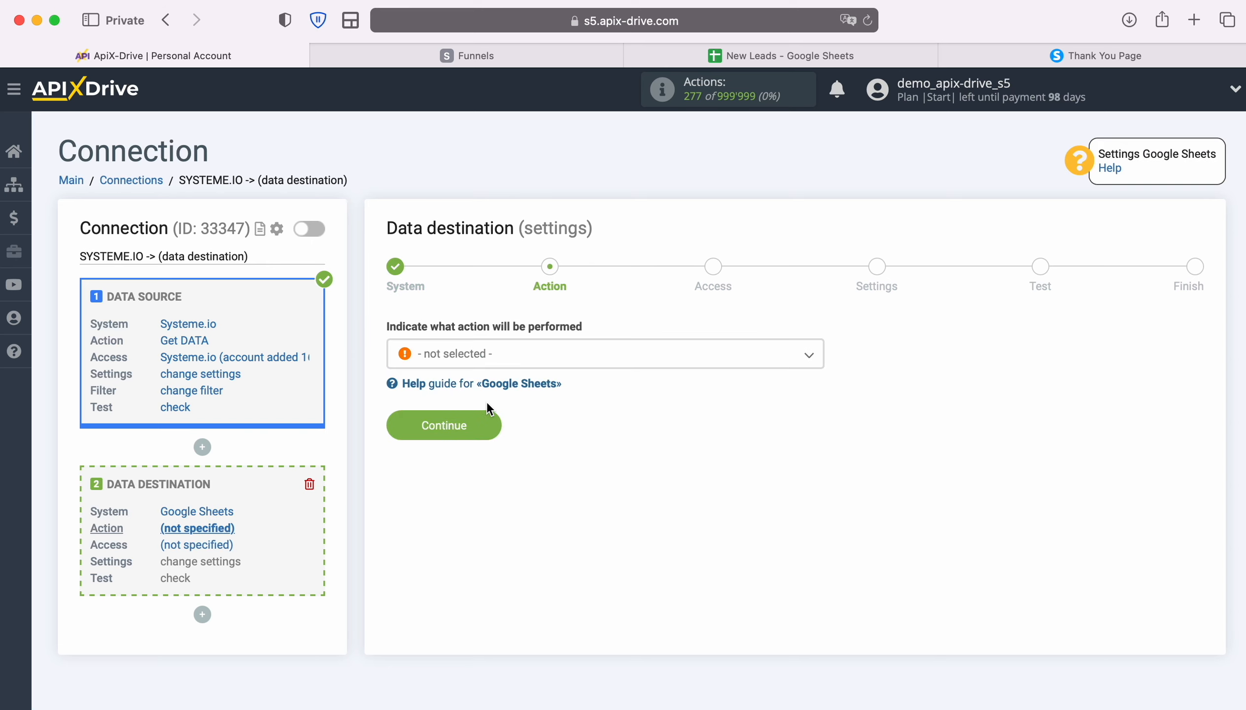
Choose Add ROW as the Google Sheets destination action
left_click(708, 364)
left_click(446, 441)
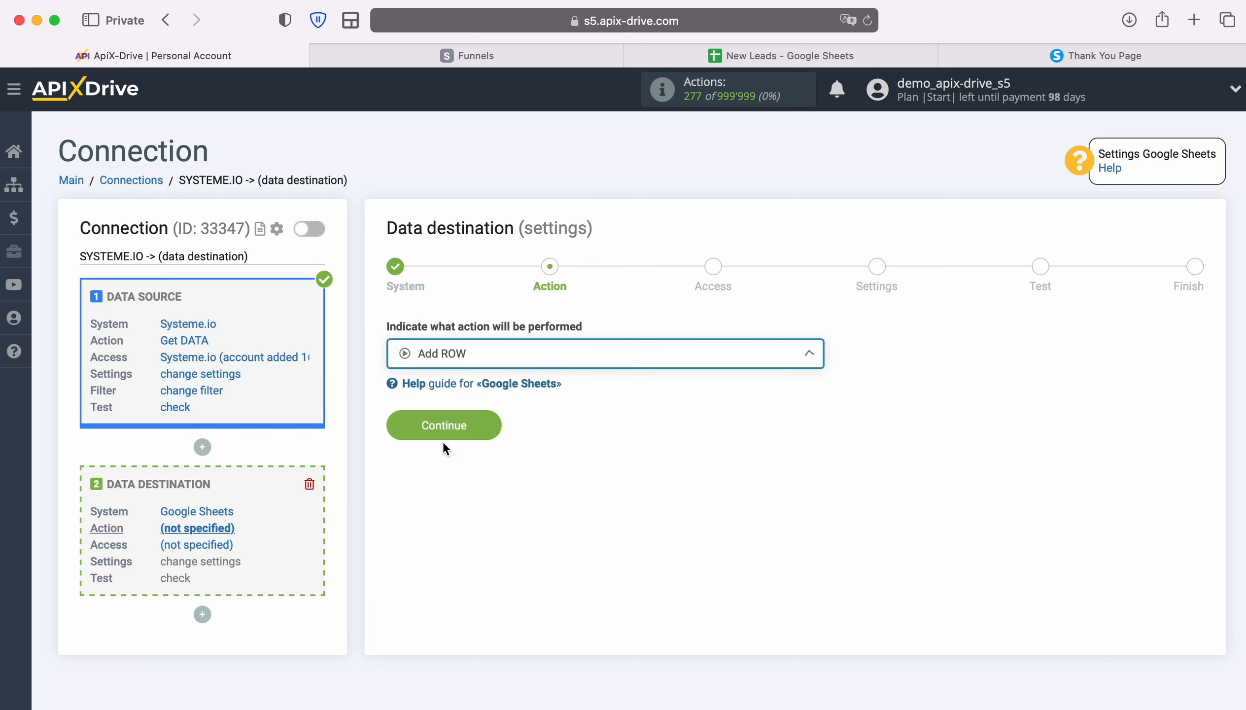
left_click(490, 430)
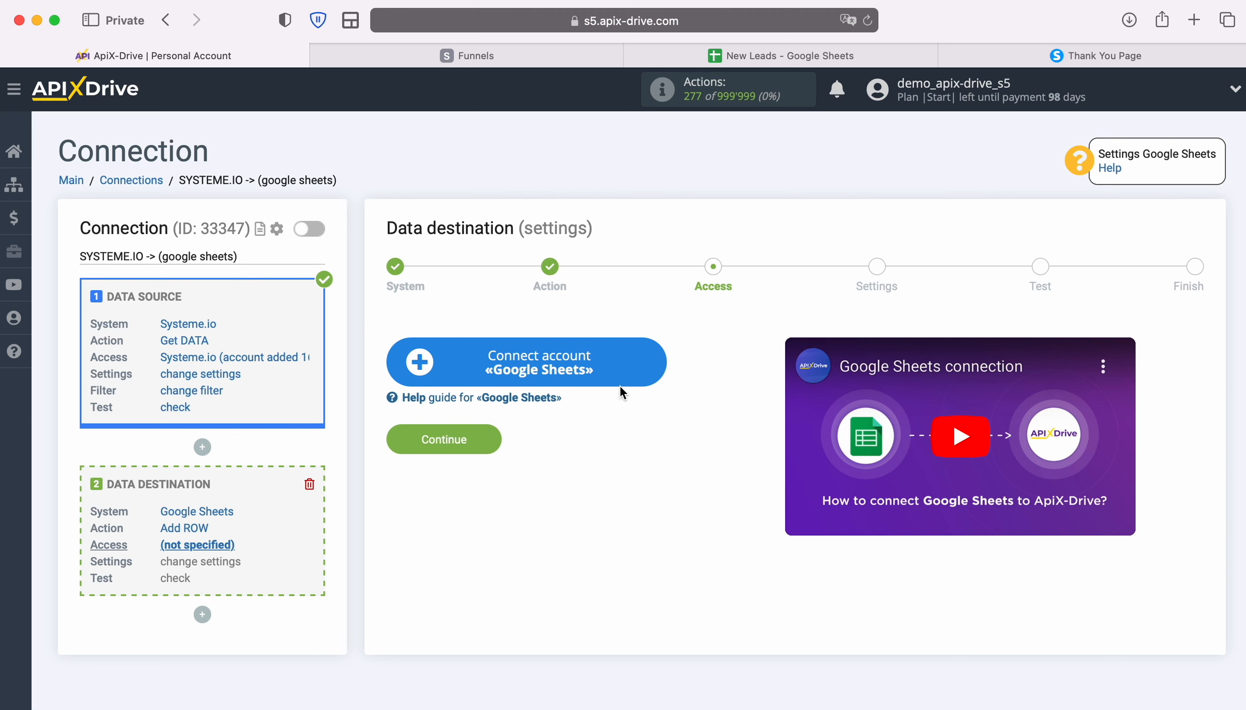
Sign in with a saved Google account for the Google Sheets connection
left_click(663, 363)
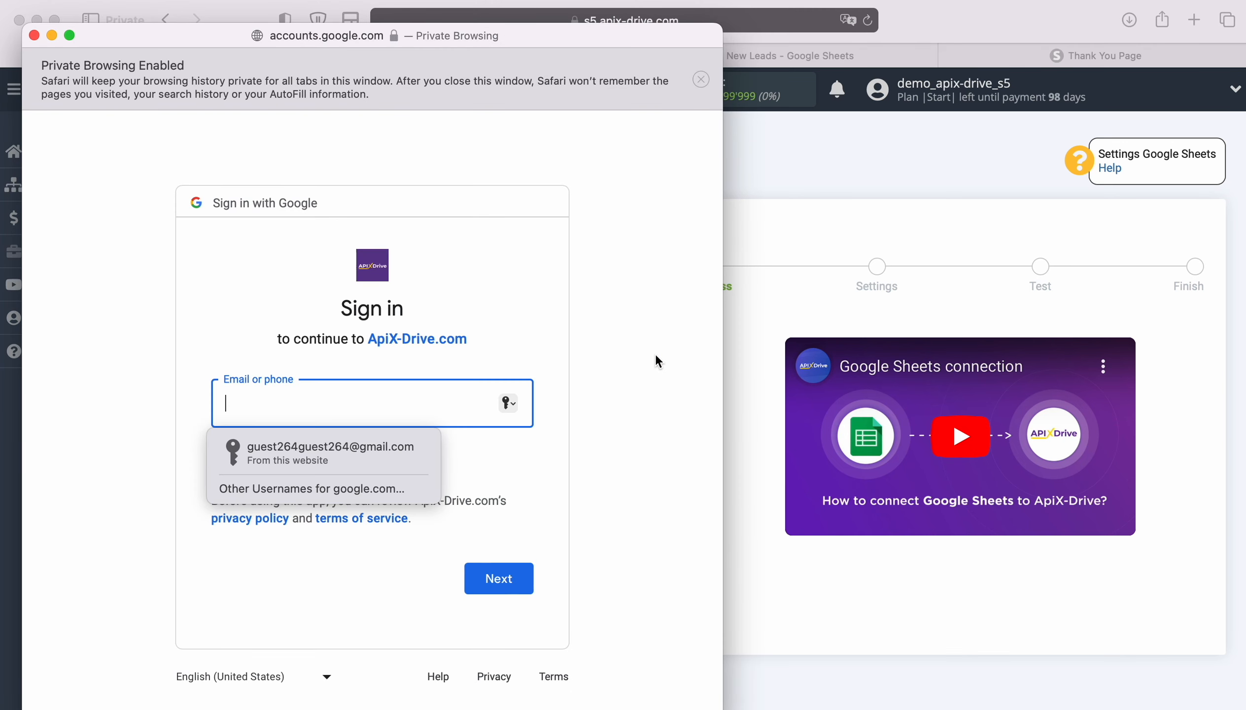
left_click(417, 459)
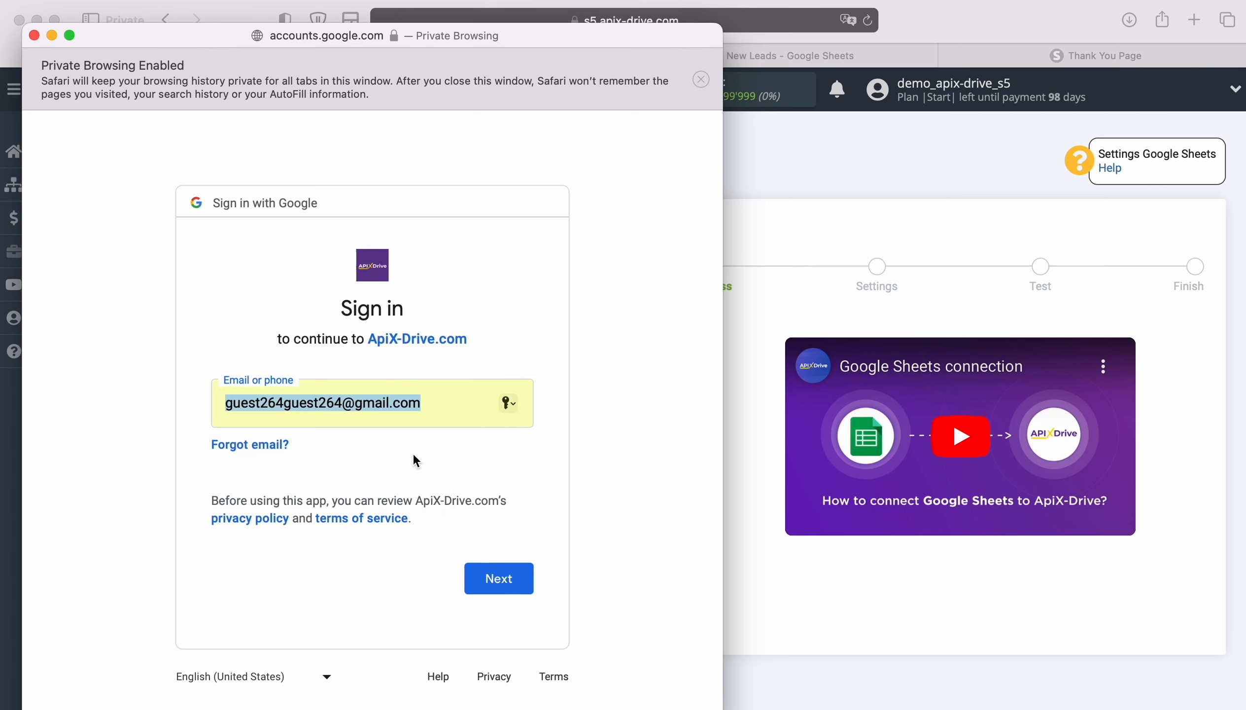
left_click(499, 584)
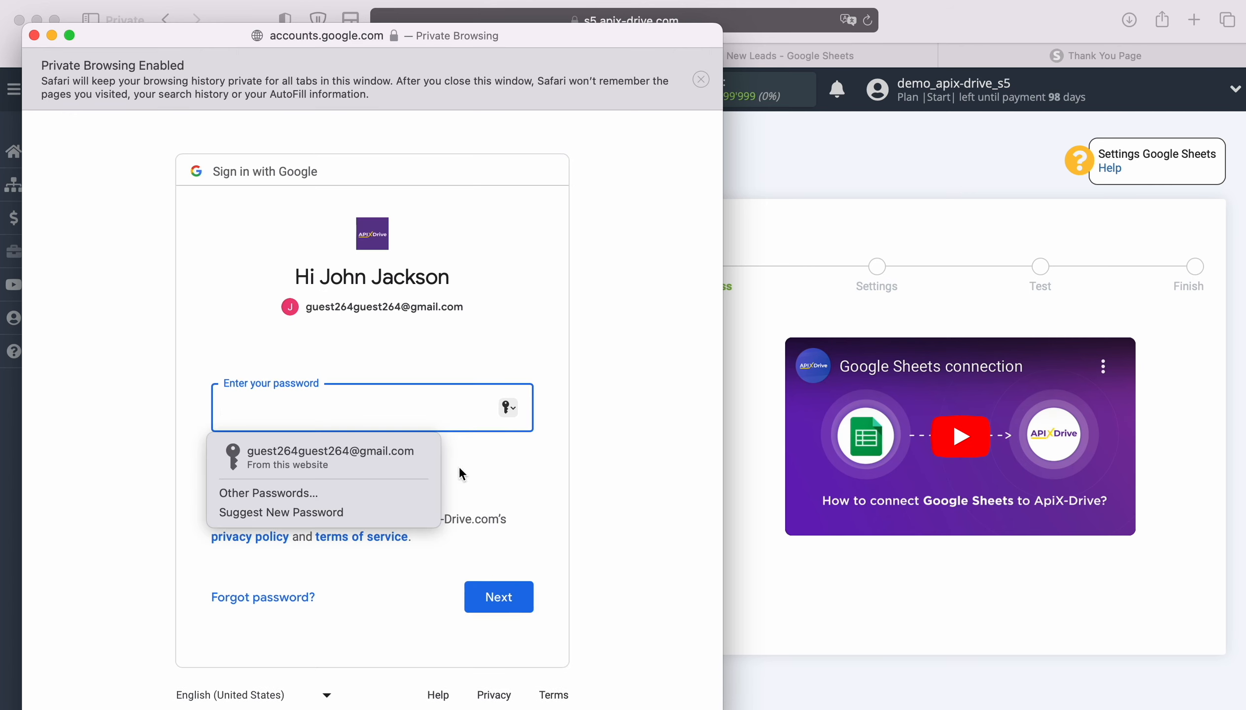
left_click(401, 453)
left_click(510, 589)
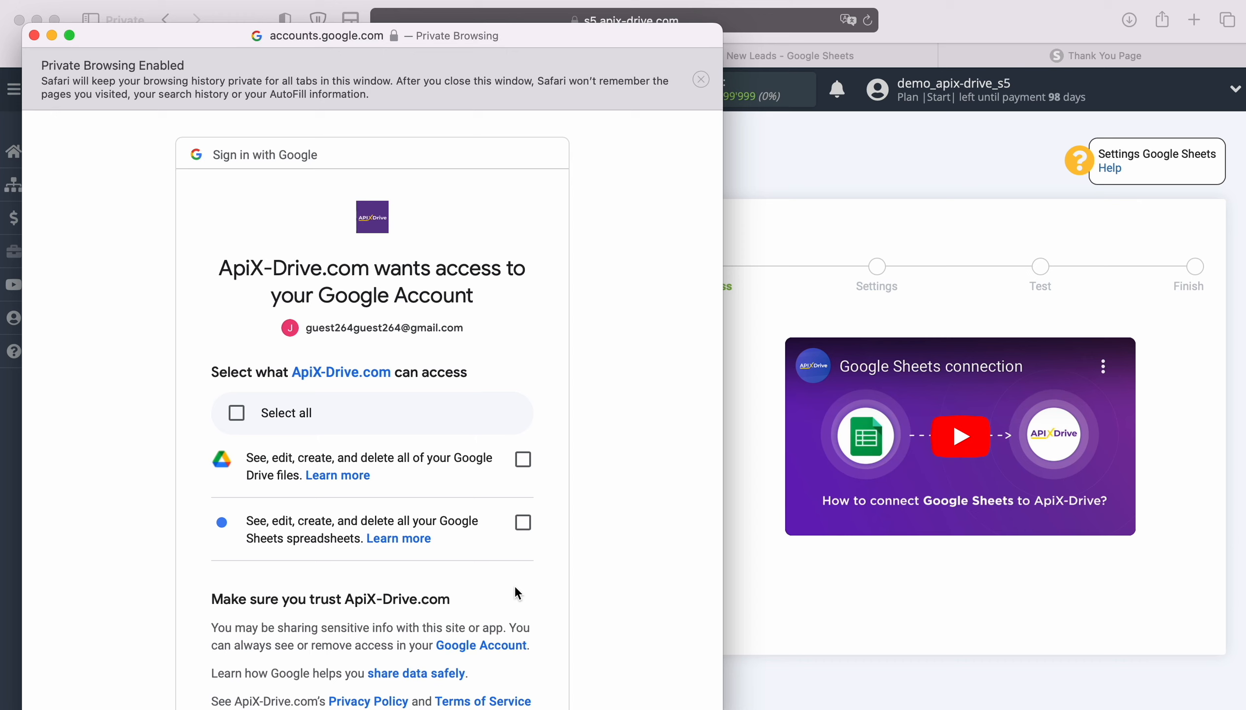
Grant ApiX-Drive access to Google Drive files and Sheets spreadsheets
left_click(523, 460)
left_click(523, 523)
scroll(652, 509, "down", 3)
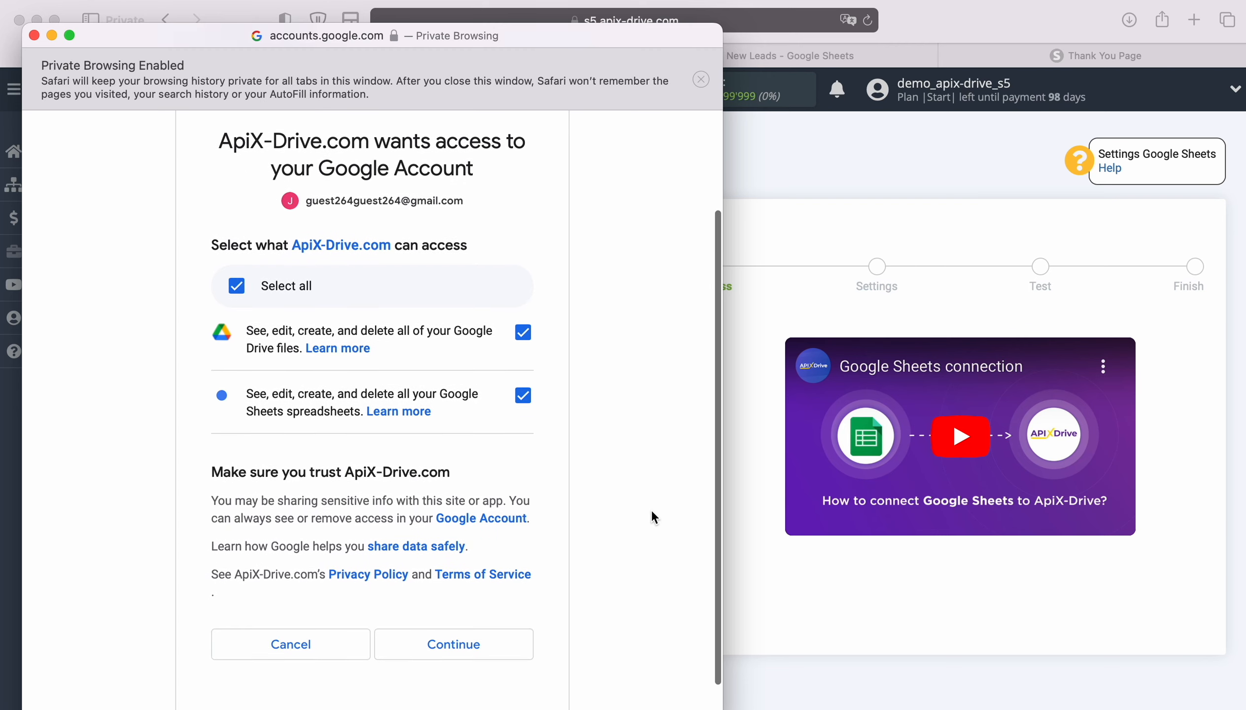
left_click(504, 632)
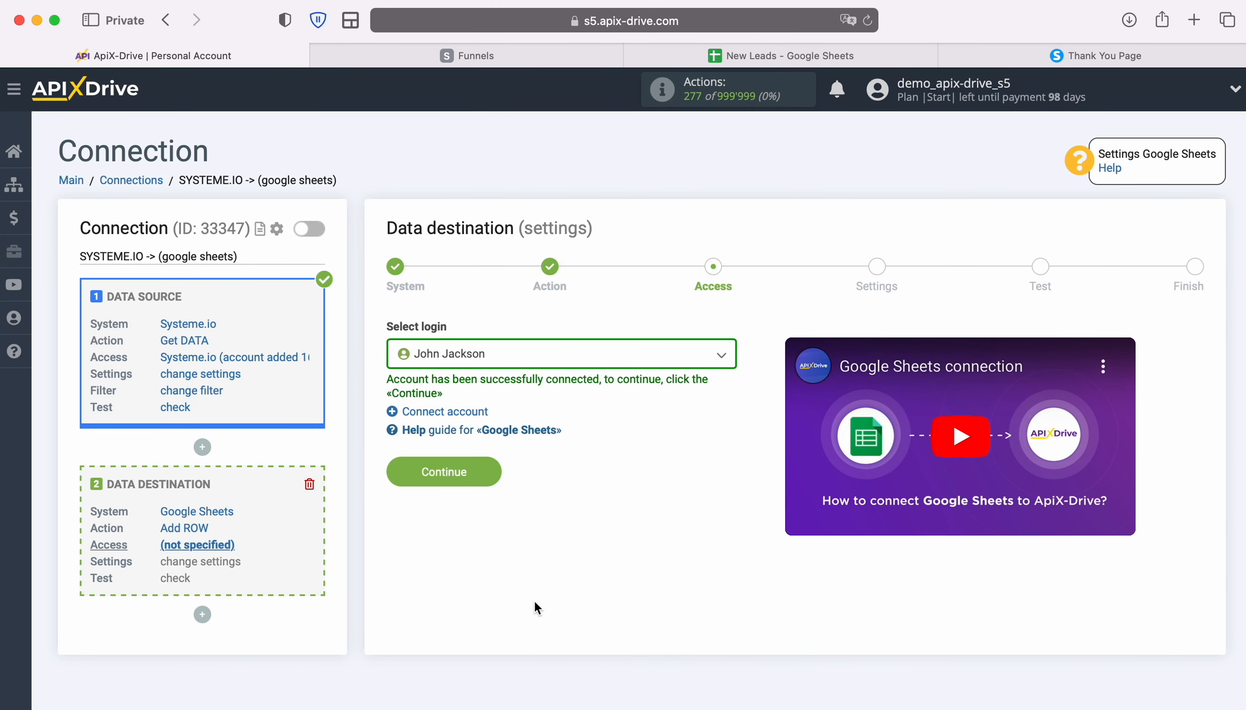
Select the newly connected Google account as the destination login
left_click(712, 364)
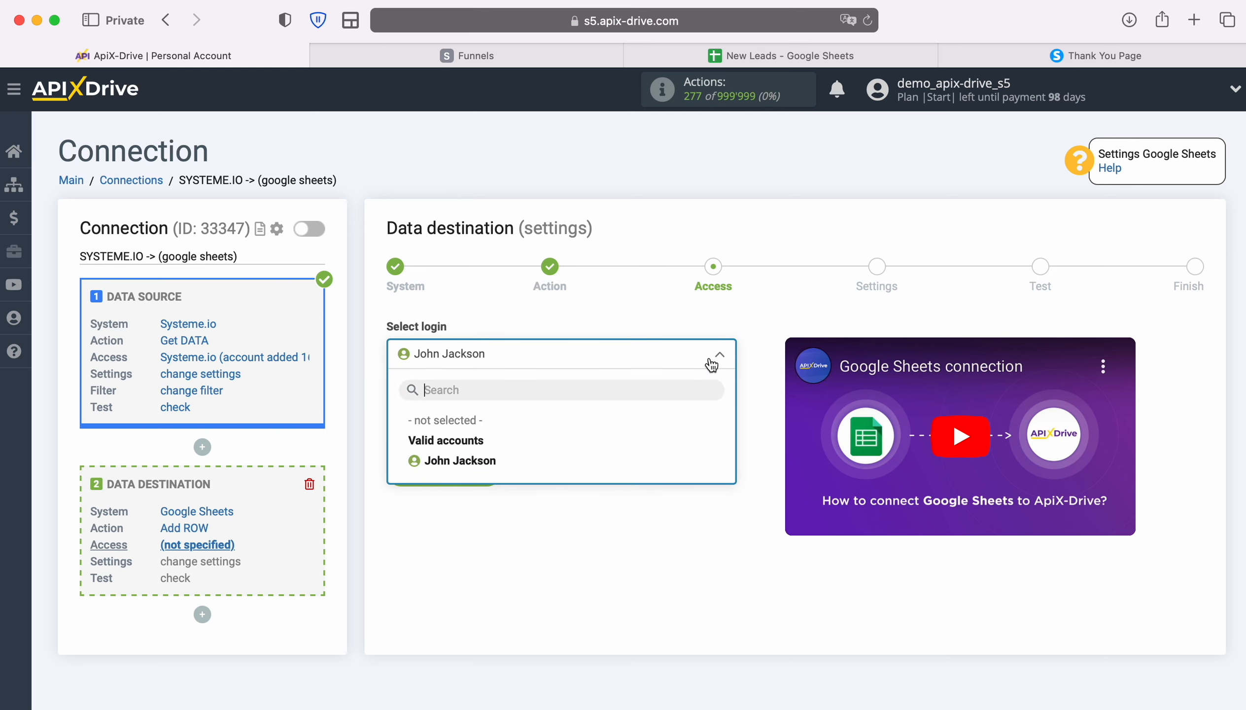
left_click(503, 464)
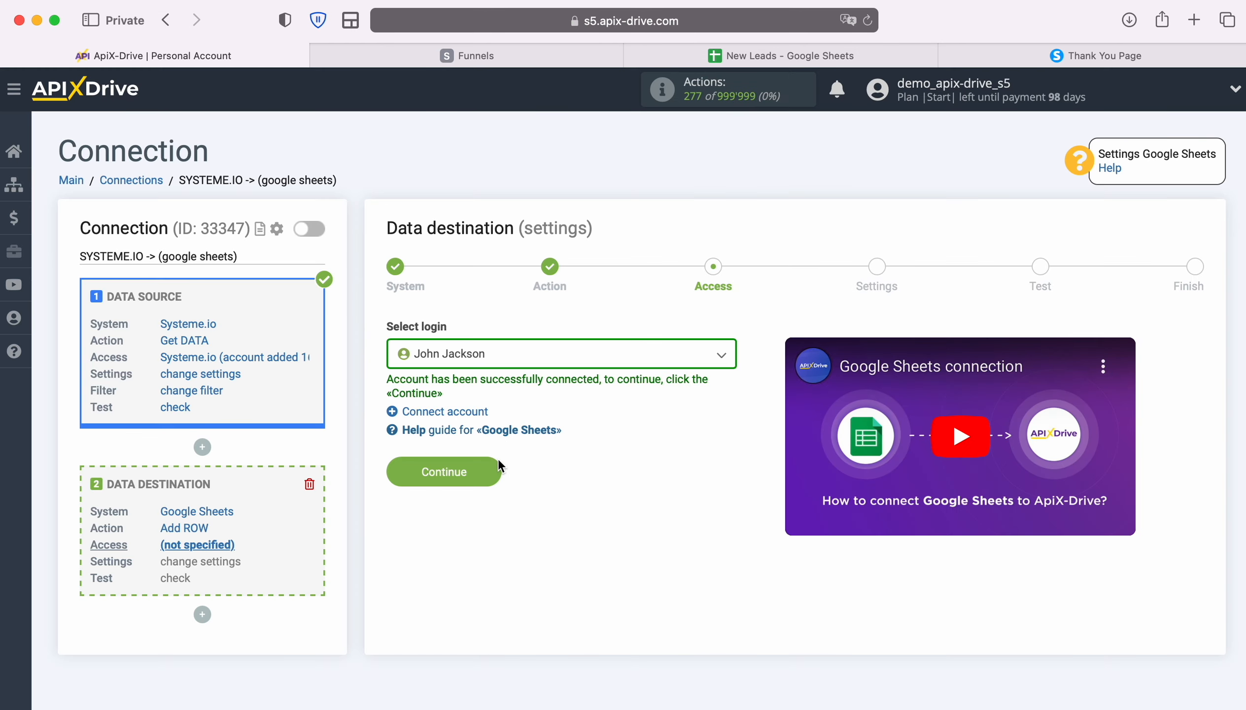
left_click(493, 472)
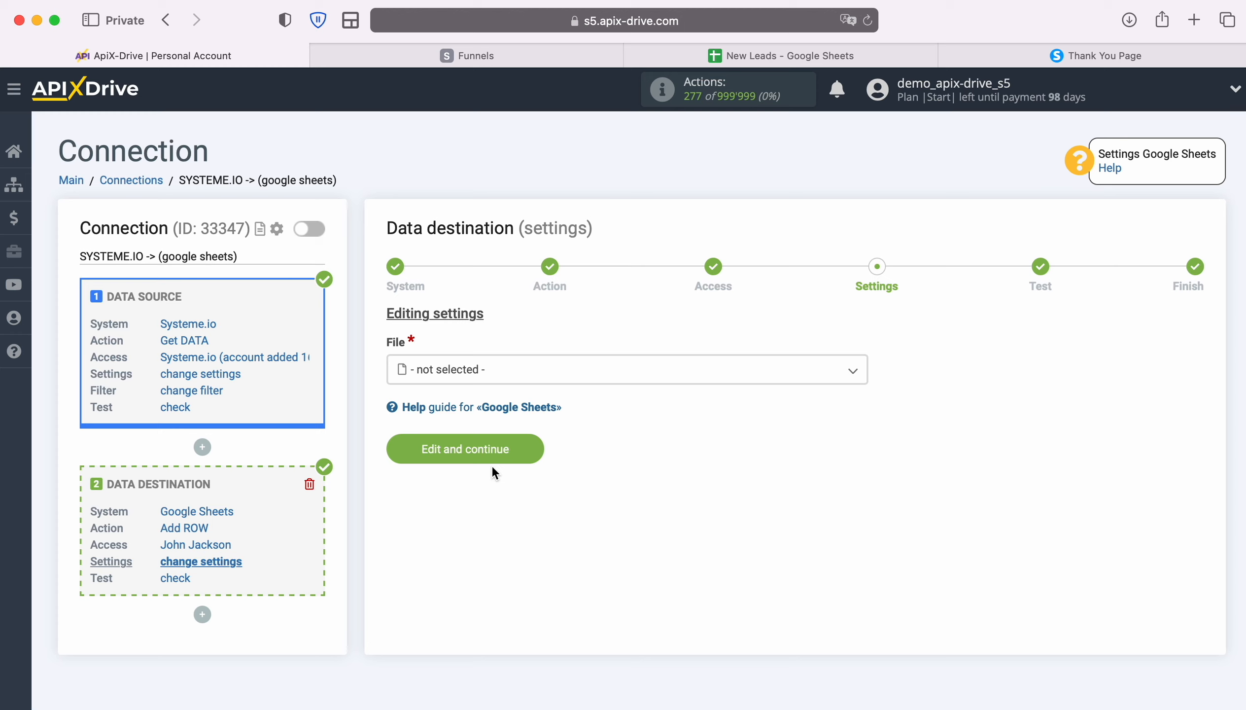
Choose the New Leads spreadsheet and its Google Contact sheet as the destination
left_click(515, 368)
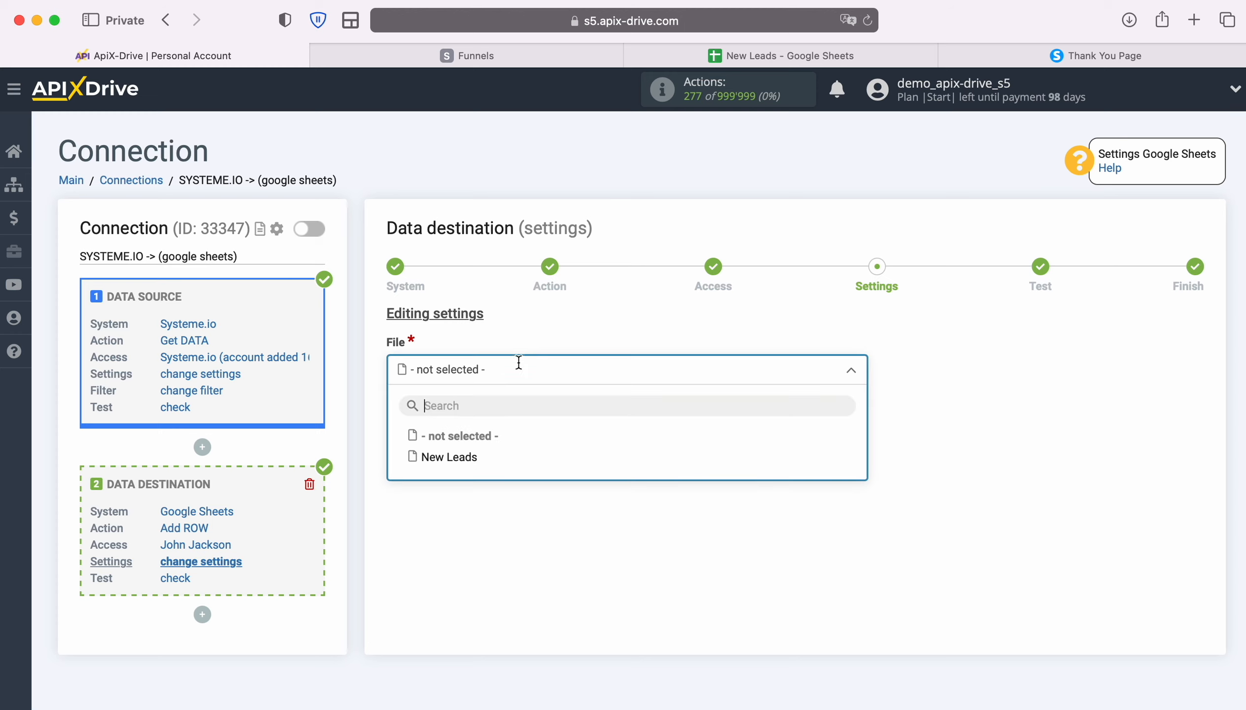
left_click(450, 457)
left_click(465, 453)
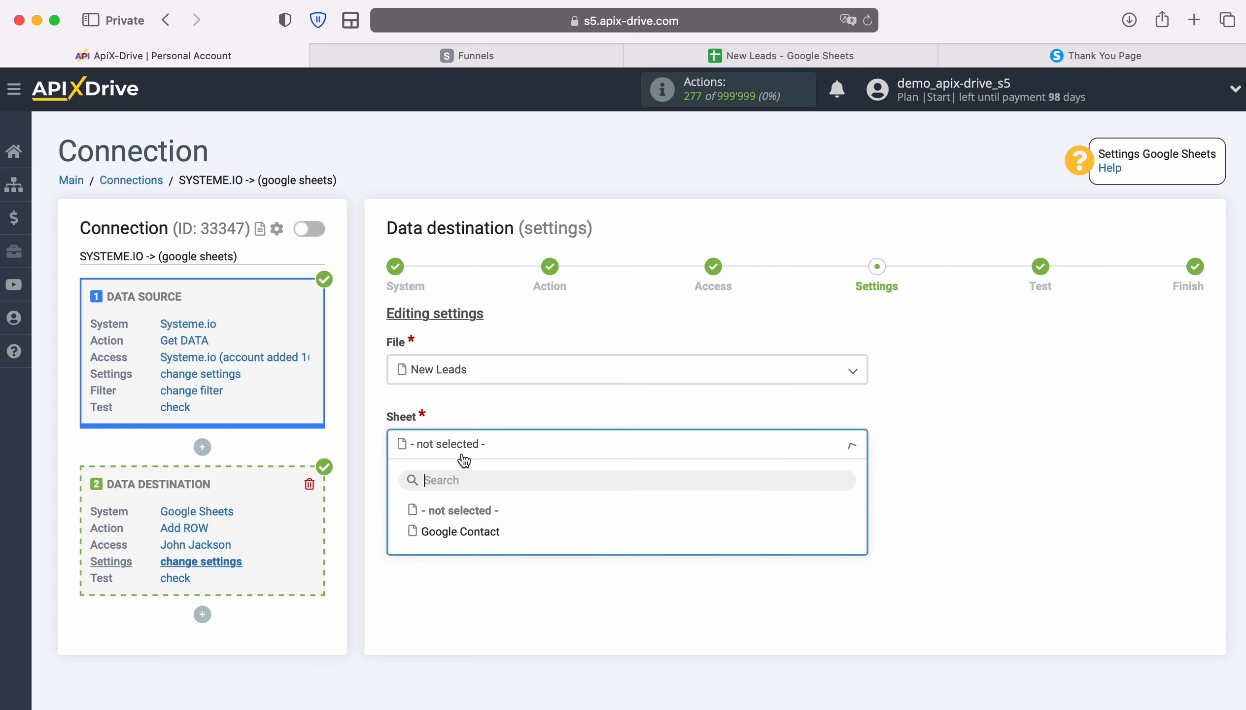
left_click(476, 532)
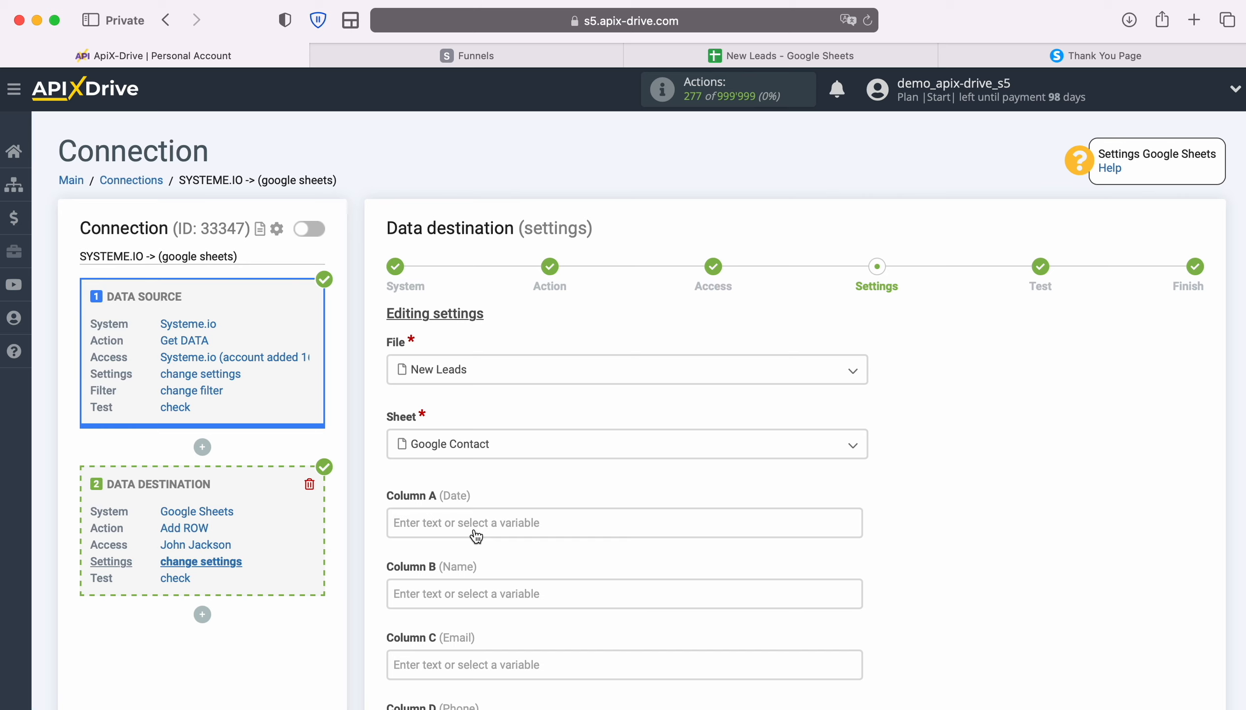
Map Column A to the created_at date and Column B to the customer's first name
left_click(476, 522)
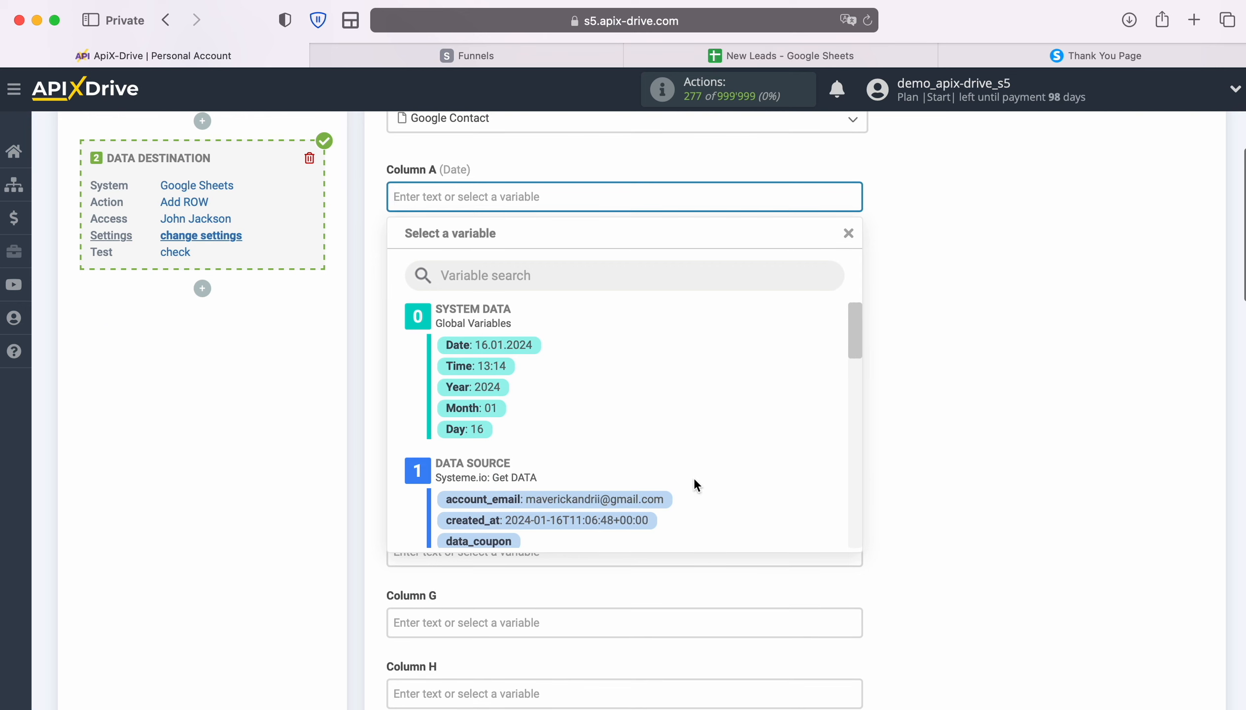
scroll(786, 471, "down", 2)
scroll(787, 470, "down", 1)
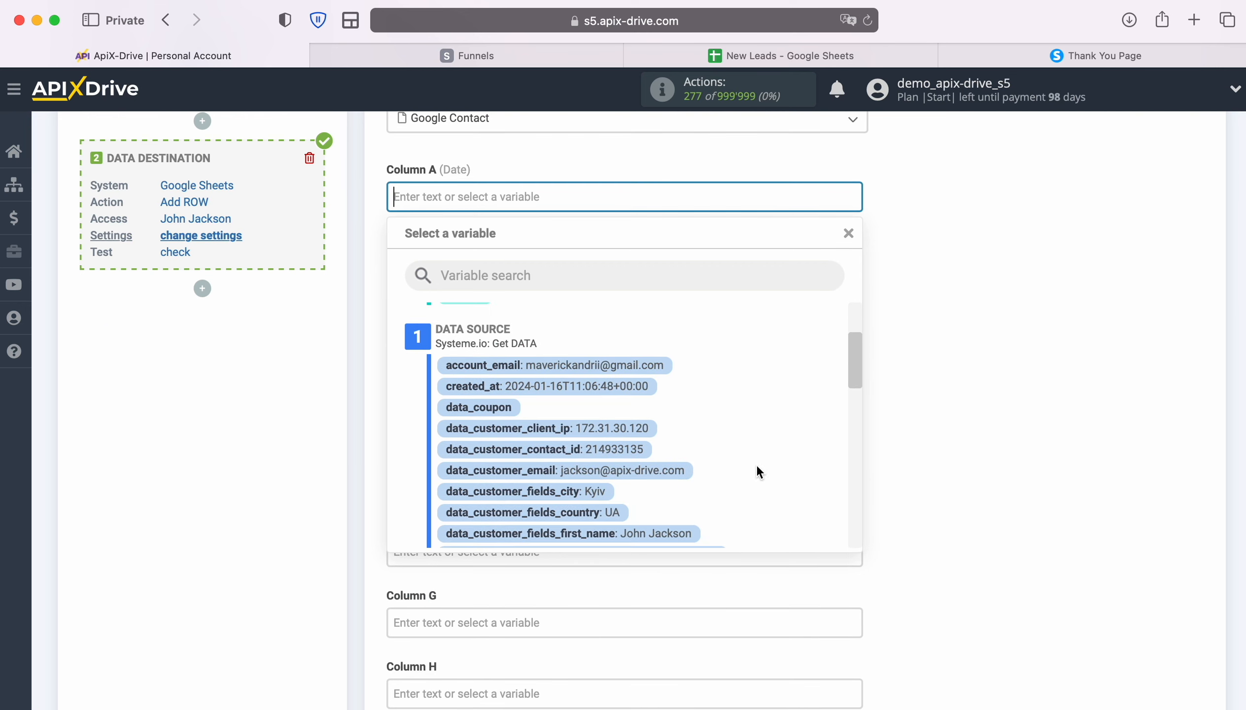
left_click(606, 394)
left_click(569, 269)
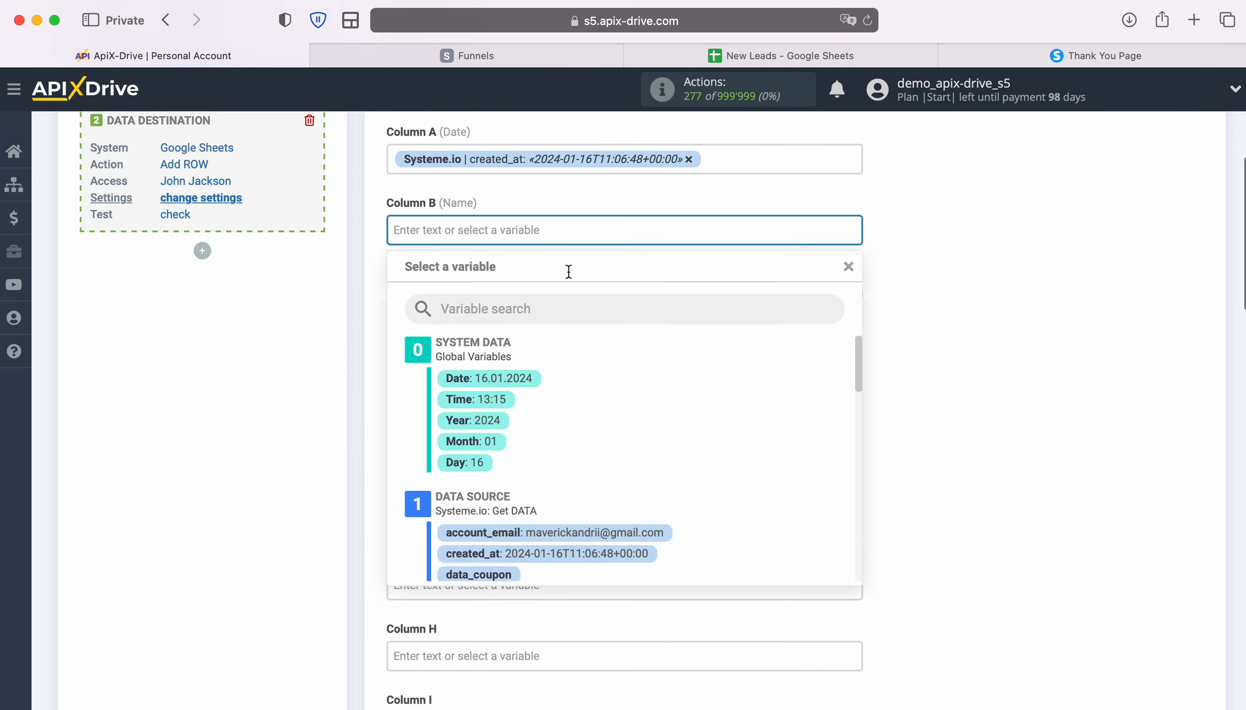
scroll(761, 435, "down", 5)
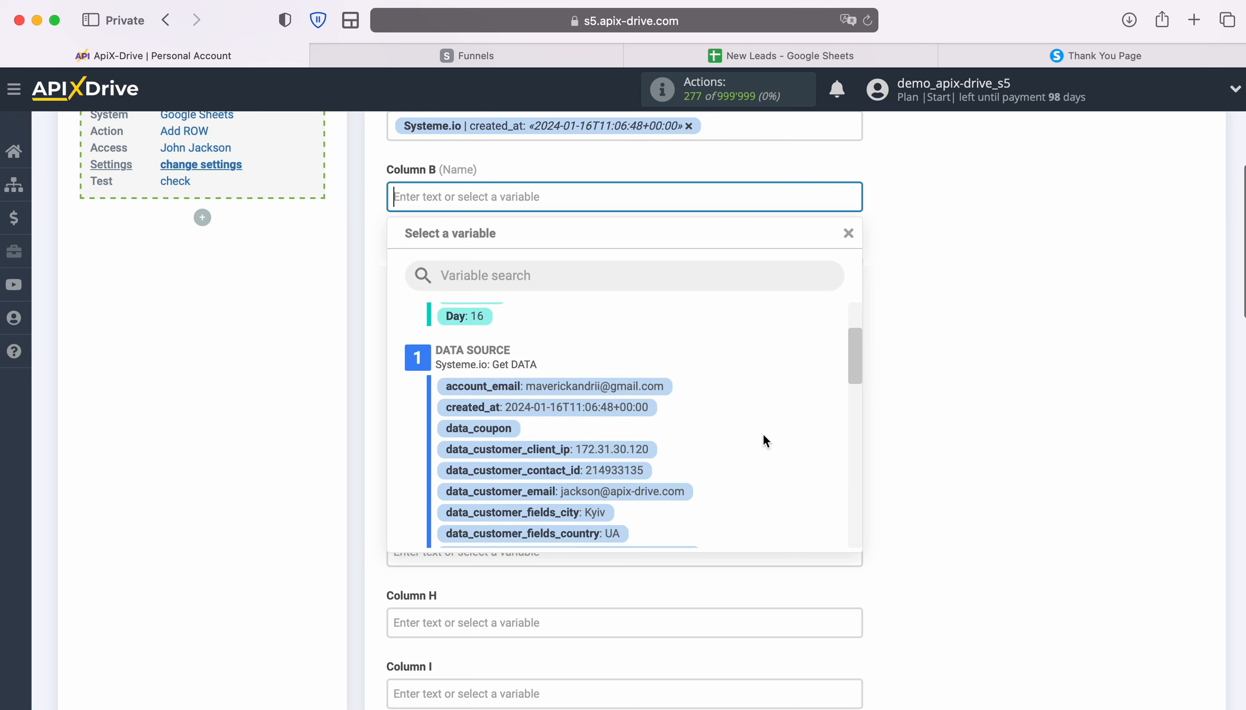
left_click(661, 455)
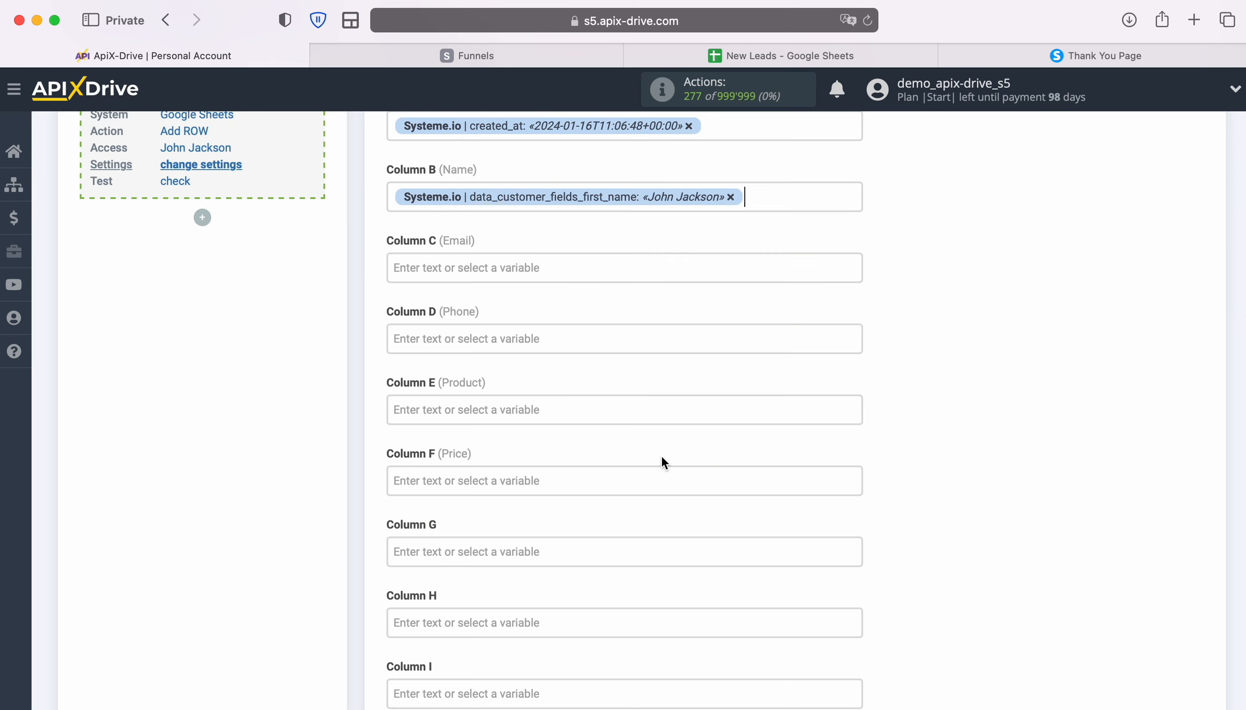
Map Column C to the customer e-mail and Column D to data_customer_fields_phone_number
left_click(561, 270)
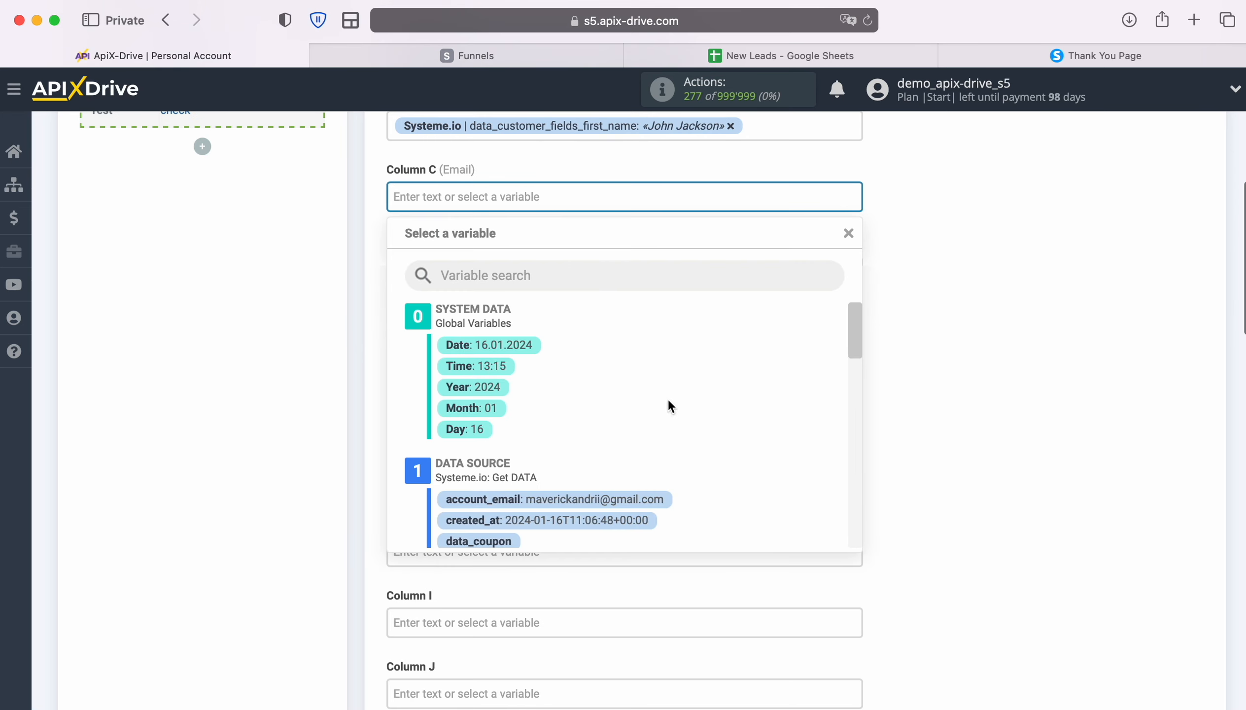
scroll(753, 431, "down", 5)
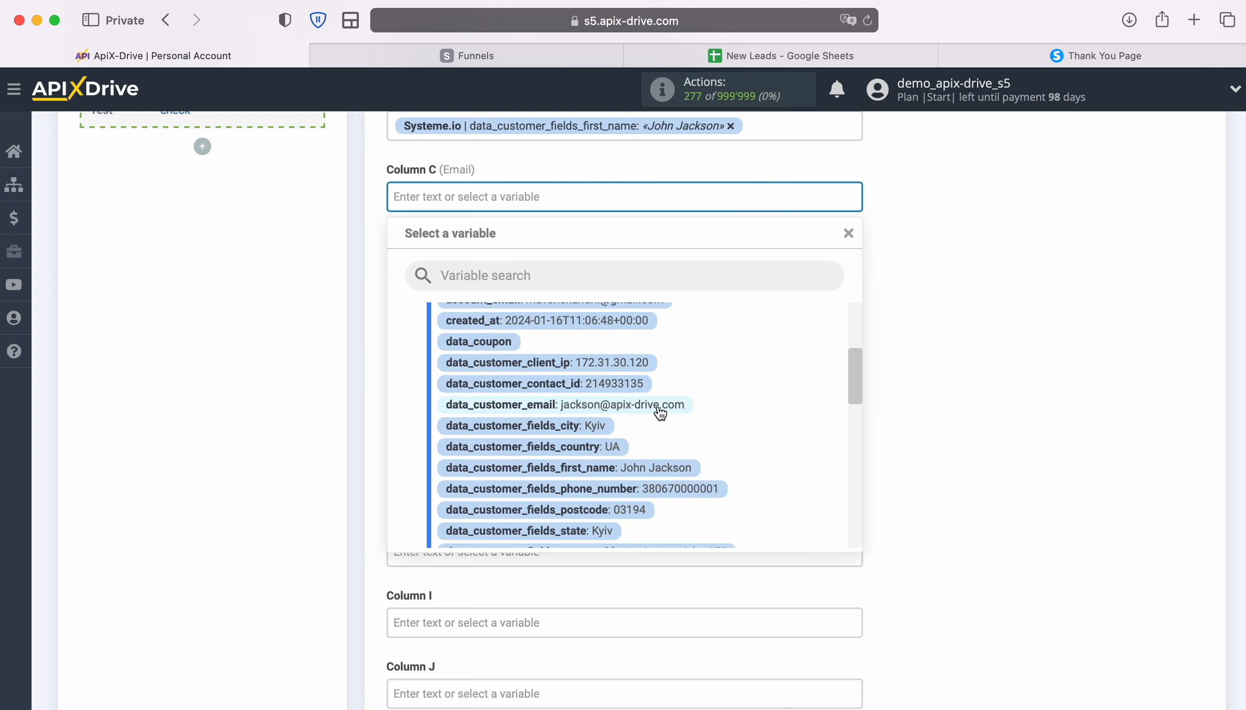
left_click(660, 411)
left_click(607, 273)
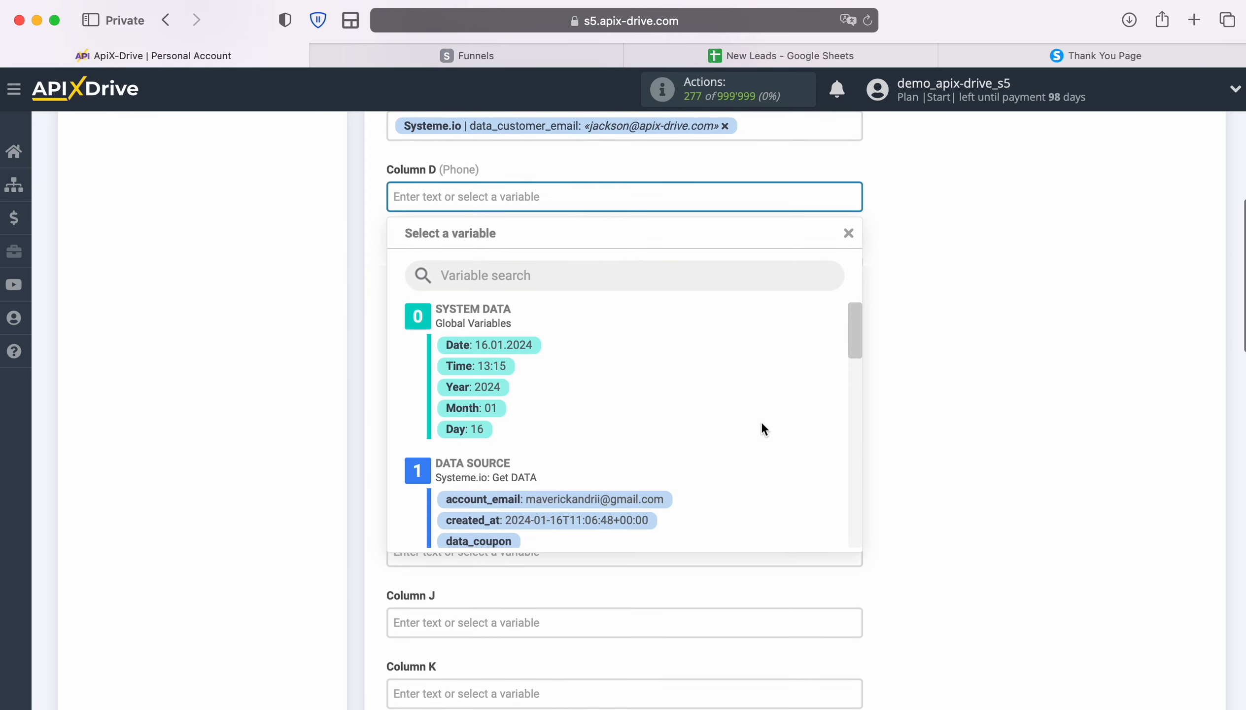
scroll(818, 436, "down", 5)
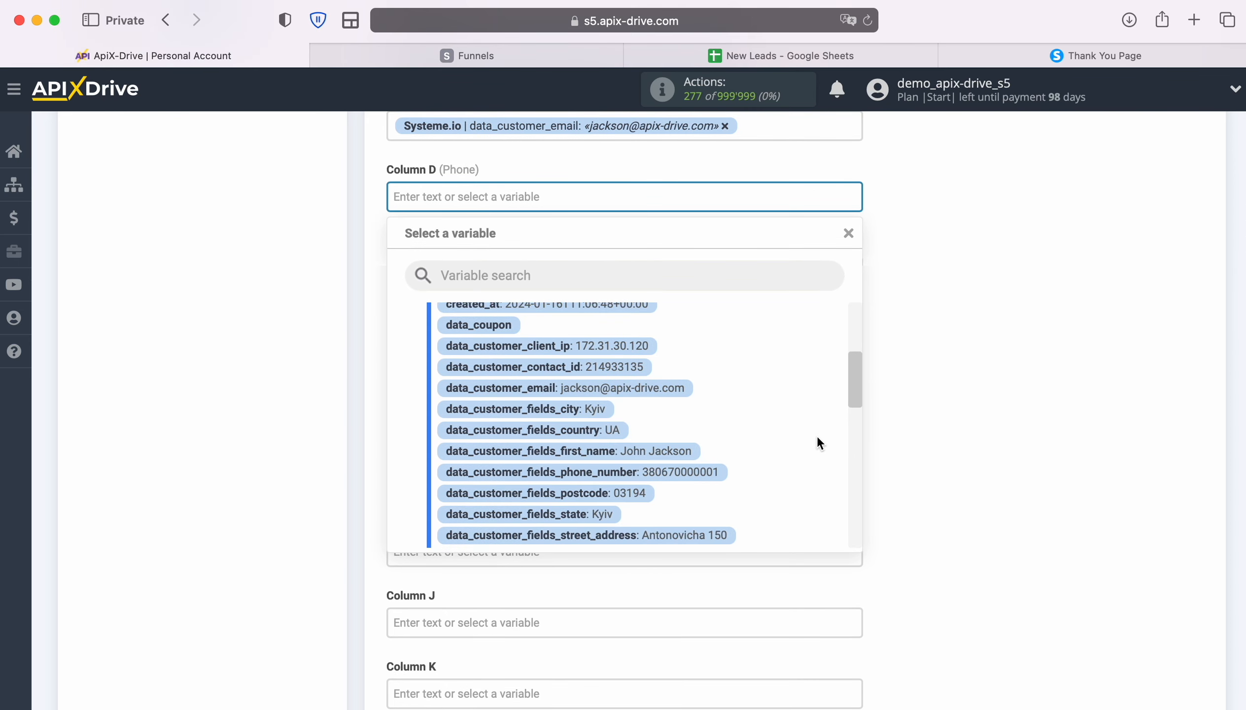
left_click(707, 473)
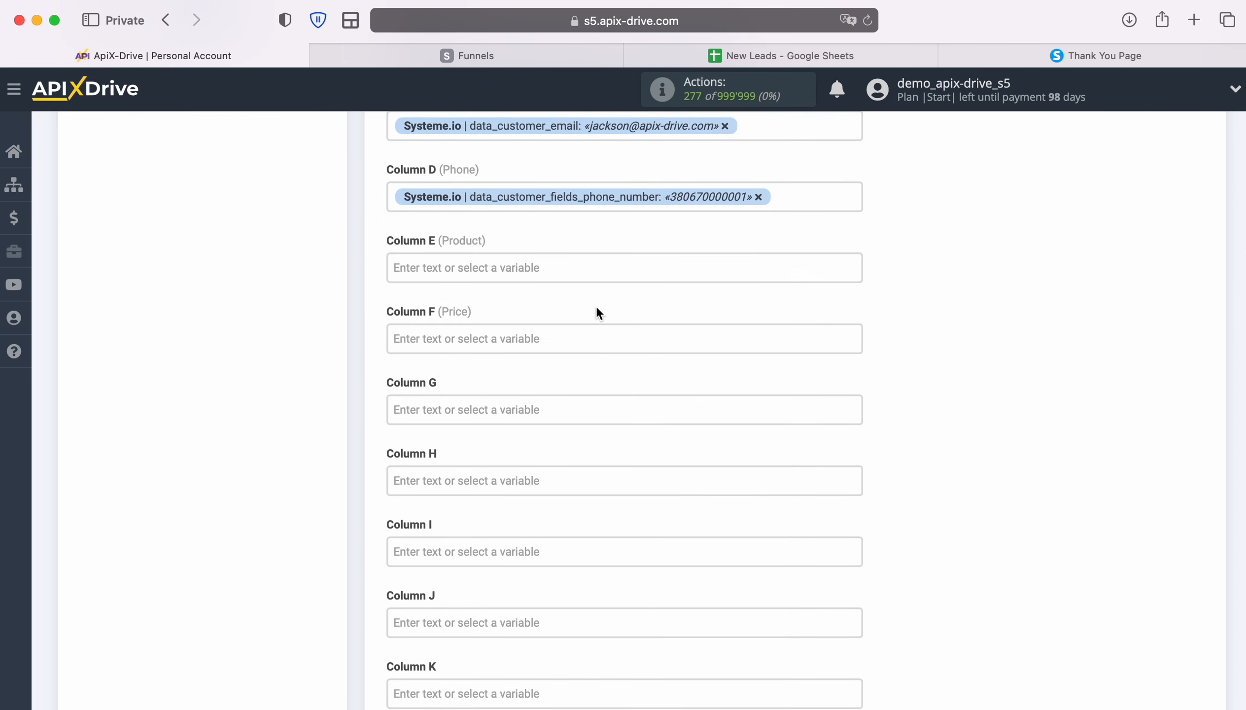
Bring up and scroll the variable list for Column E (Product)
left_click(593, 270)
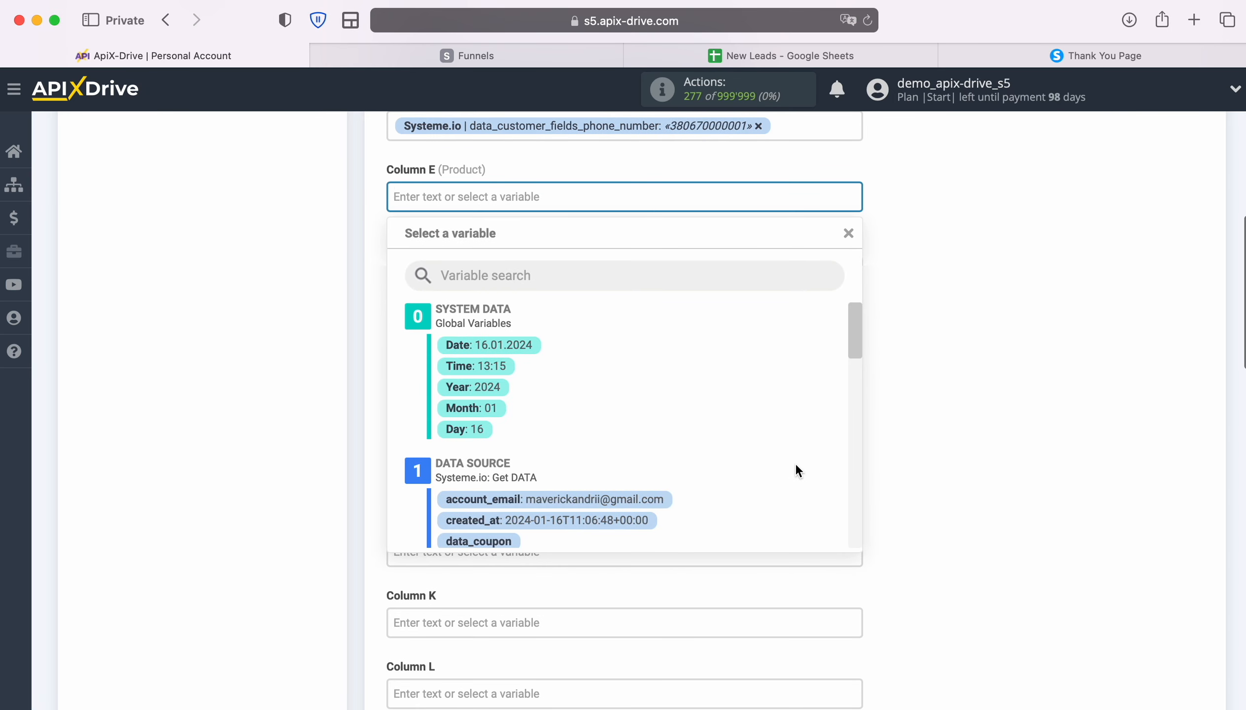
scroll(796, 465, "down", 5)
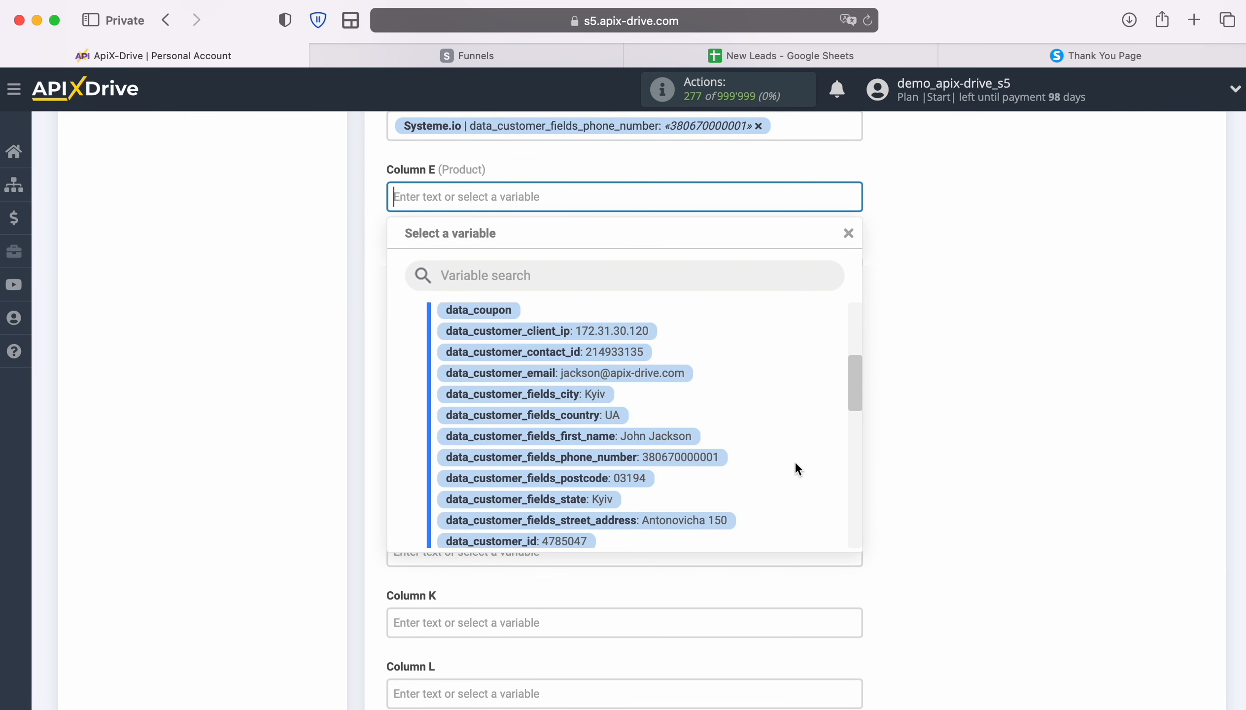
scroll(794, 469, "down", 5)
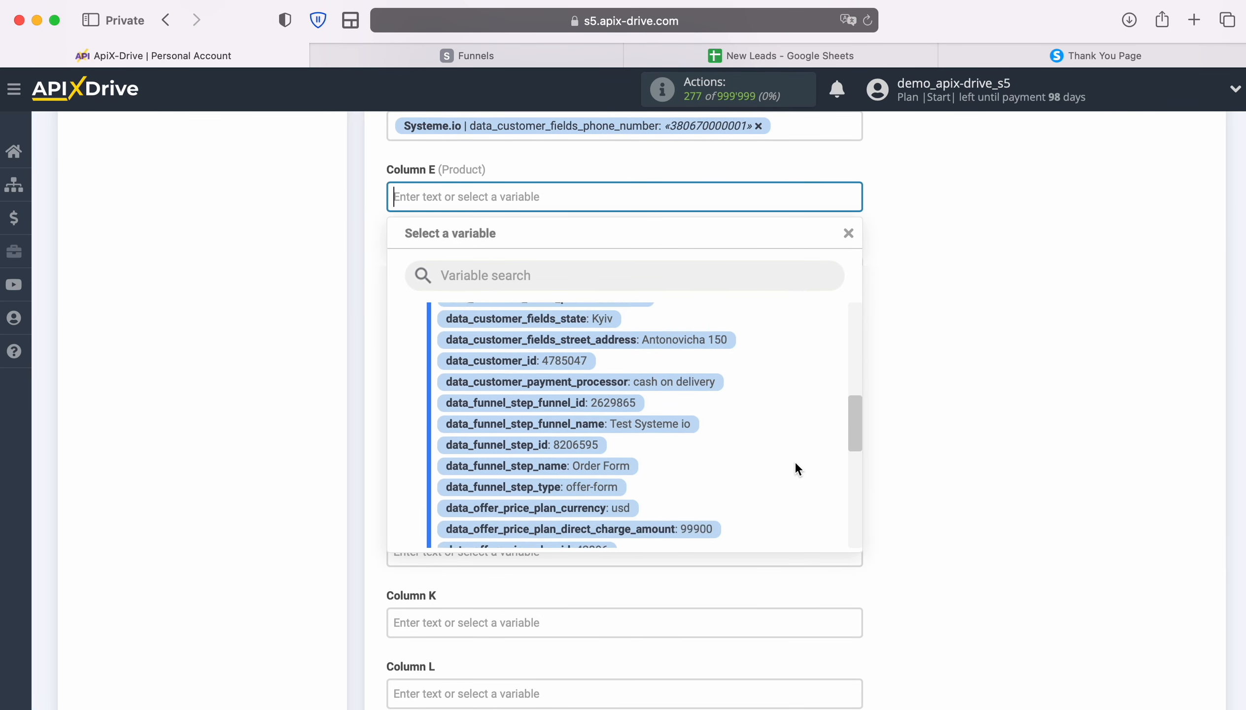
scroll(796, 463, "down", 5)
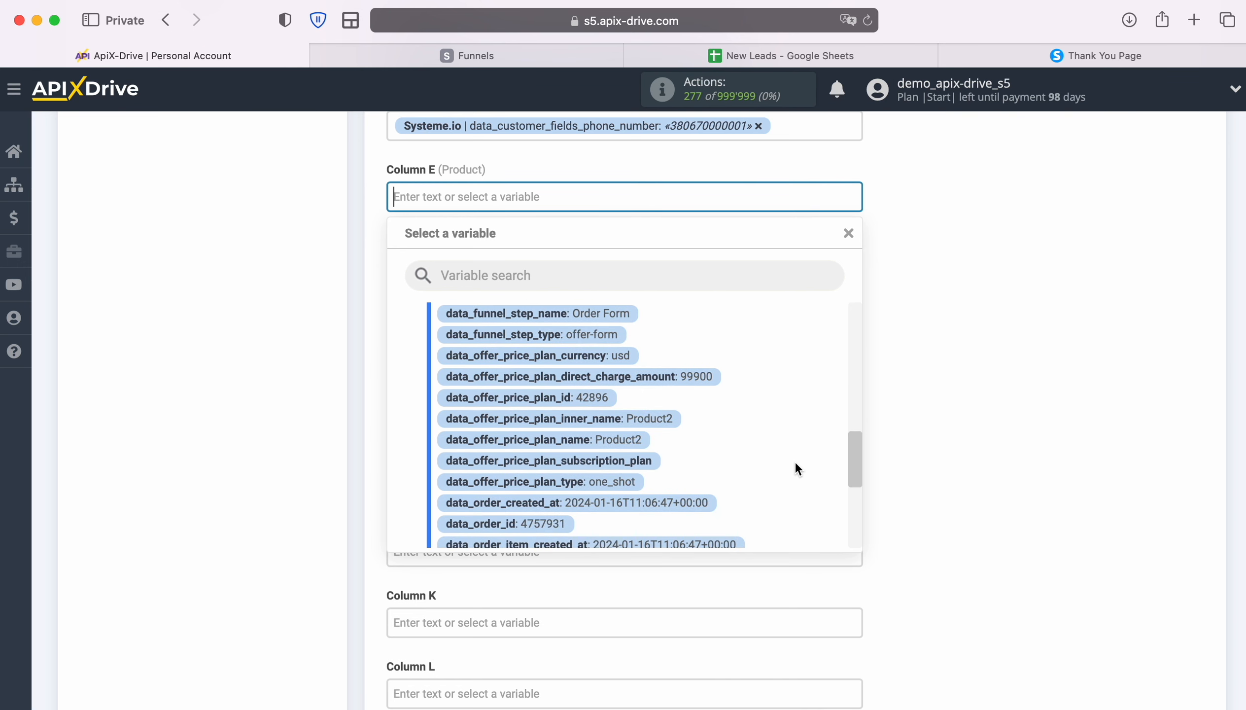
Map Column E to data_offer_price_plan_inner_name and Column F to direct_charge_amount
left_click(667, 428)
left_click(582, 270)
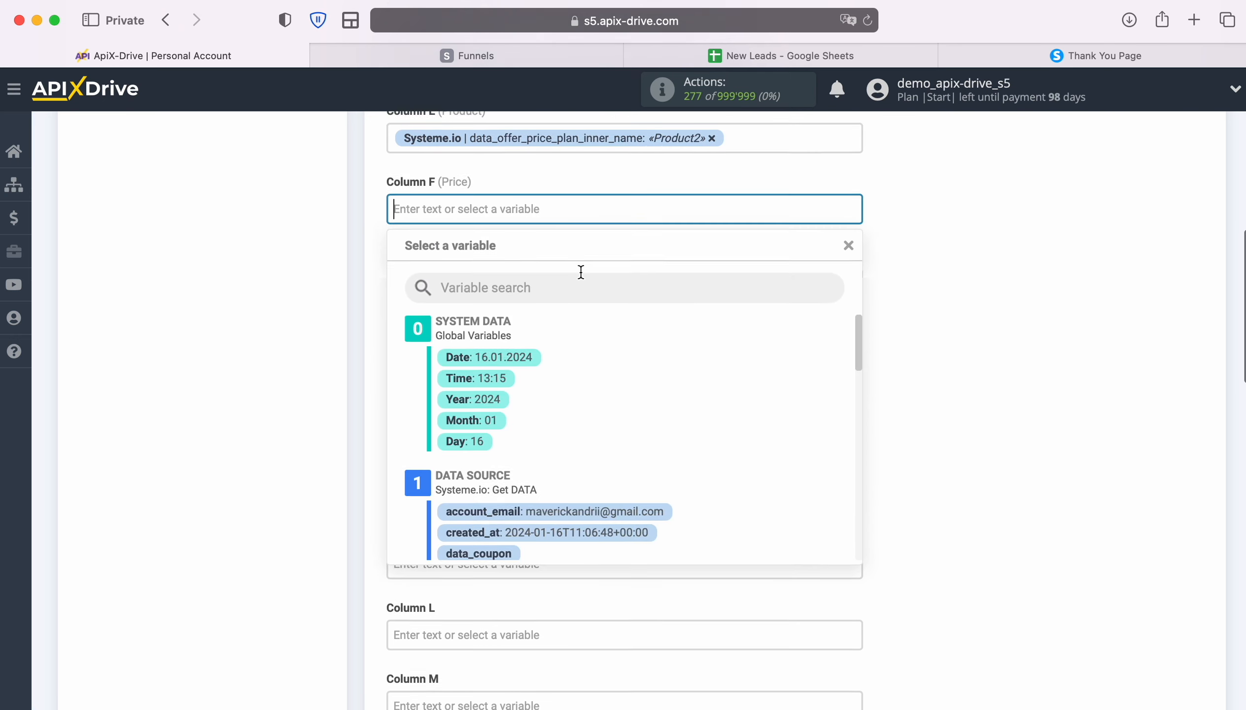
scroll(774, 457, "down", 4)
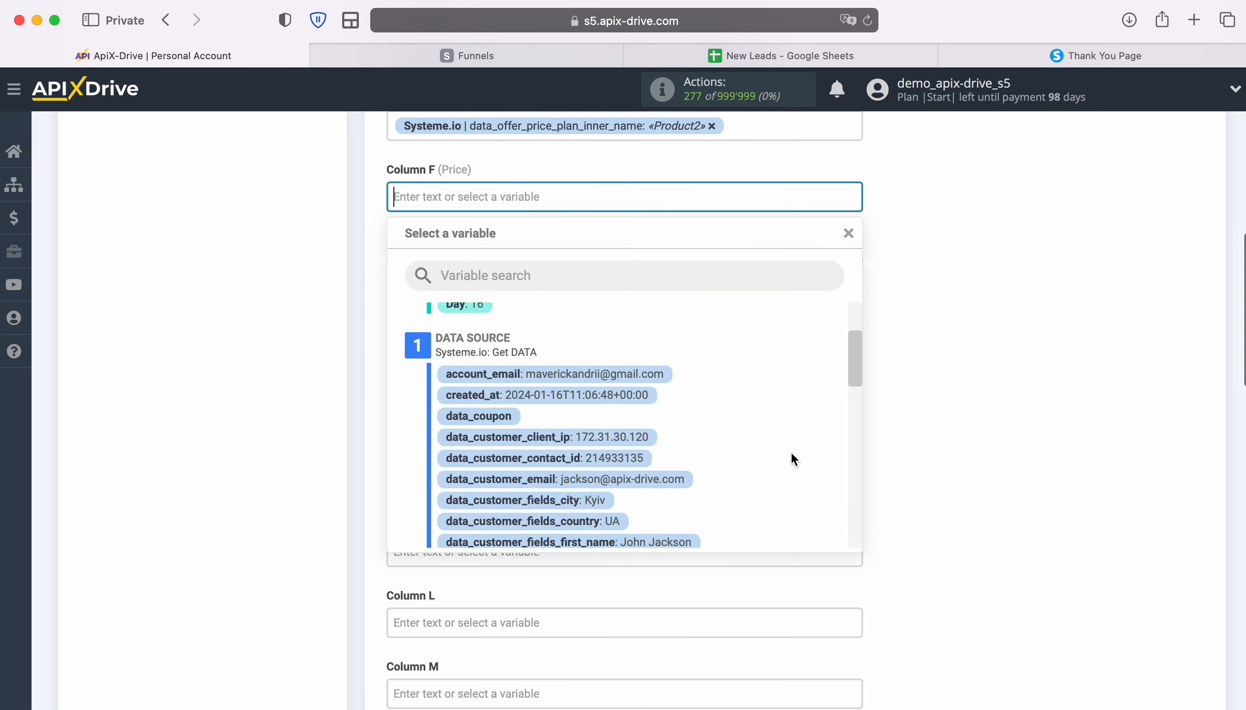
scroll(791, 454, "down", 5)
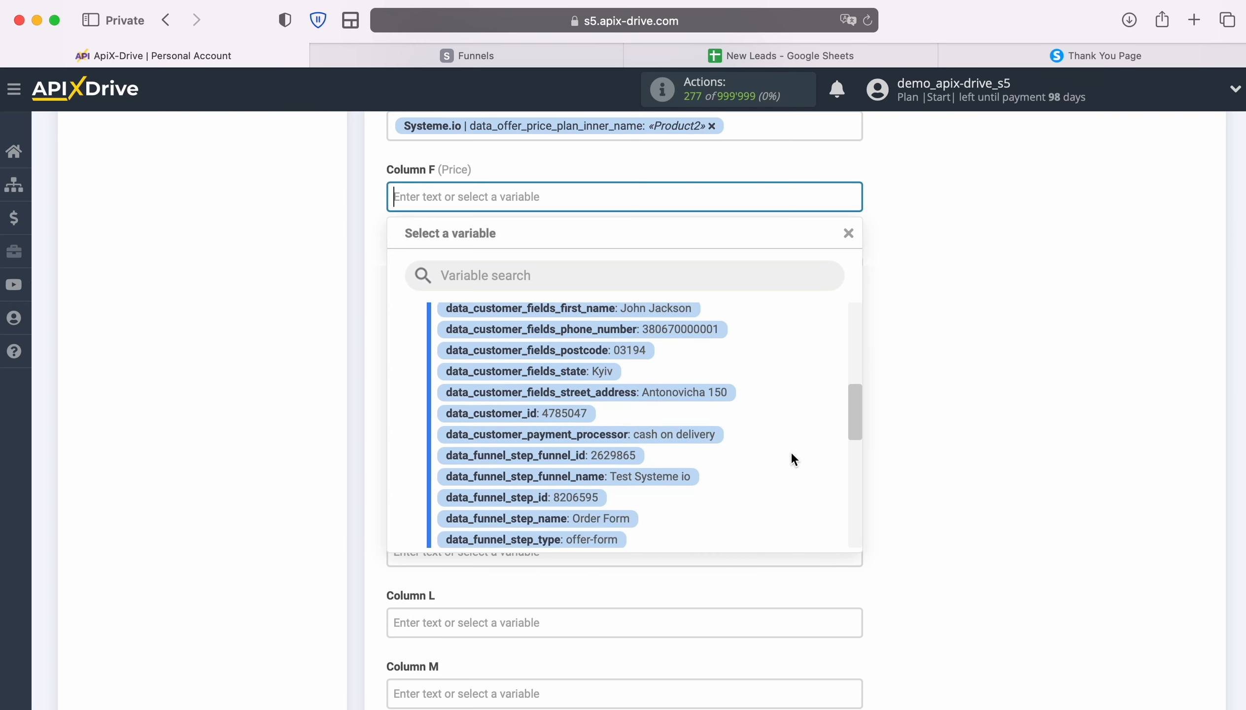
scroll(791, 451, "down", 3)
left_click(705, 442)
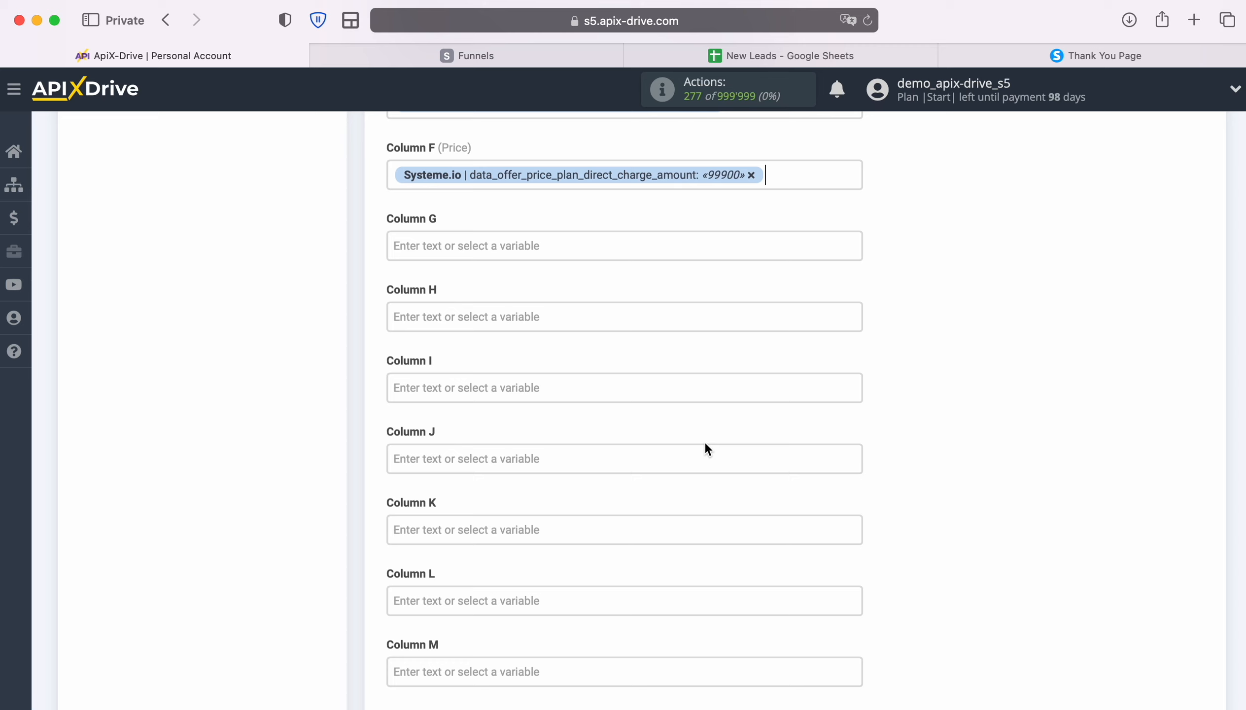
Enter the fixed value 'New Sale' in Column G and save the mapping
left_click(473, 246)
type("New Sale")
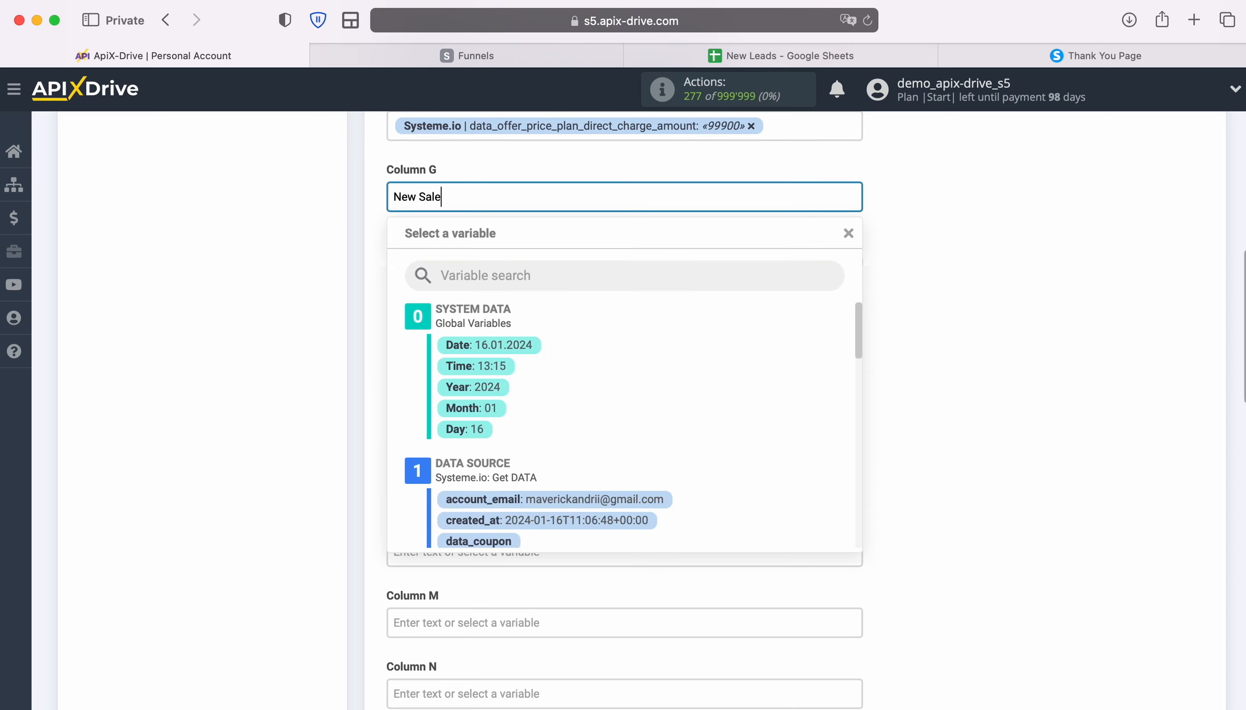
left_click(204, 275)
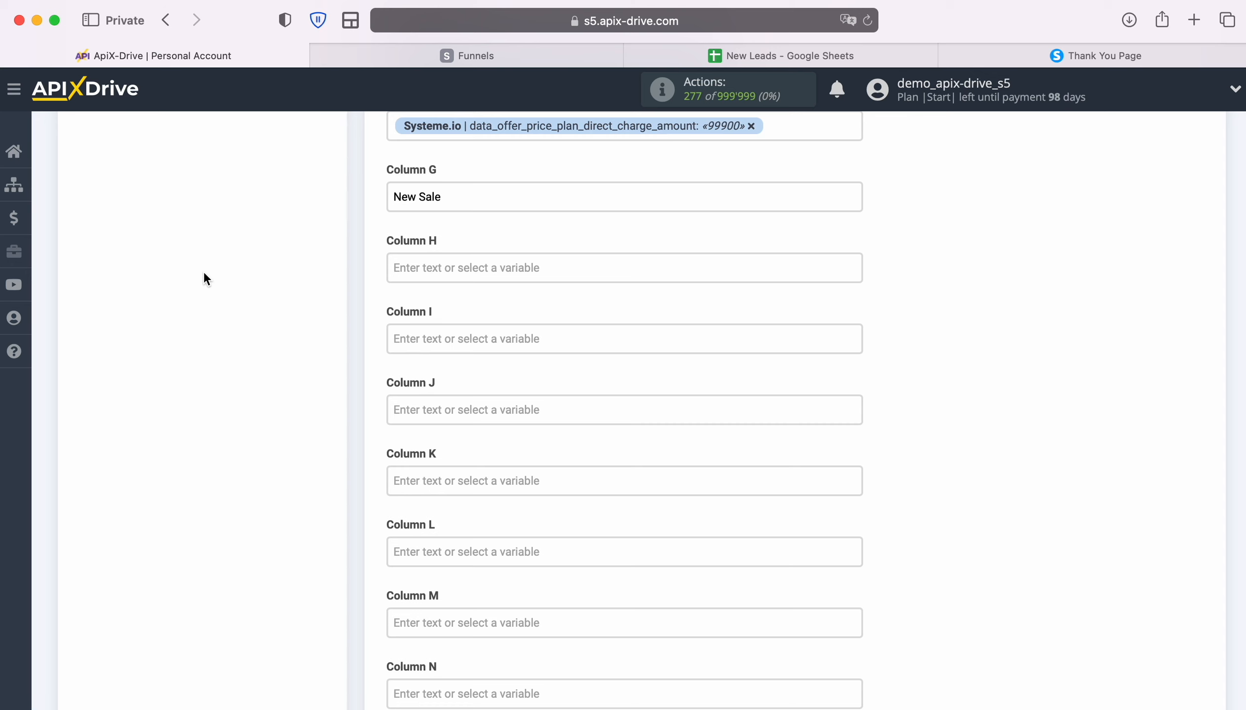
scroll(290, 340, "down", 7)
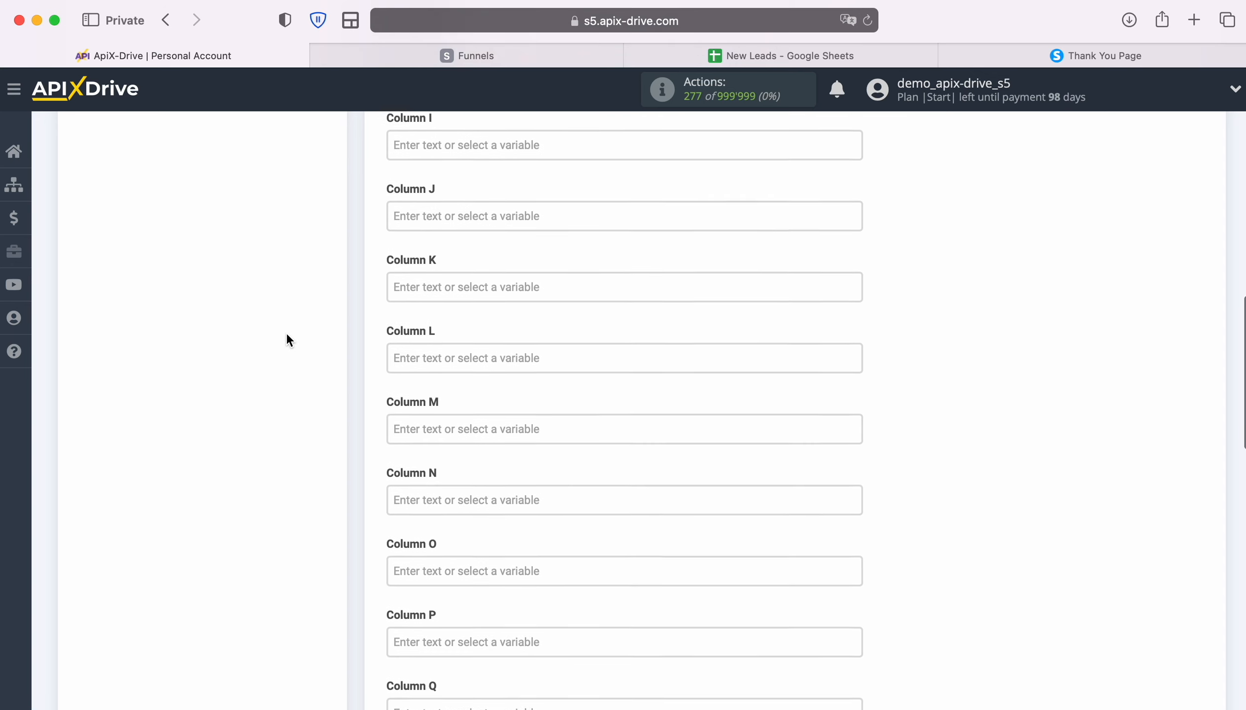
scroll(286, 335, "down", 10)
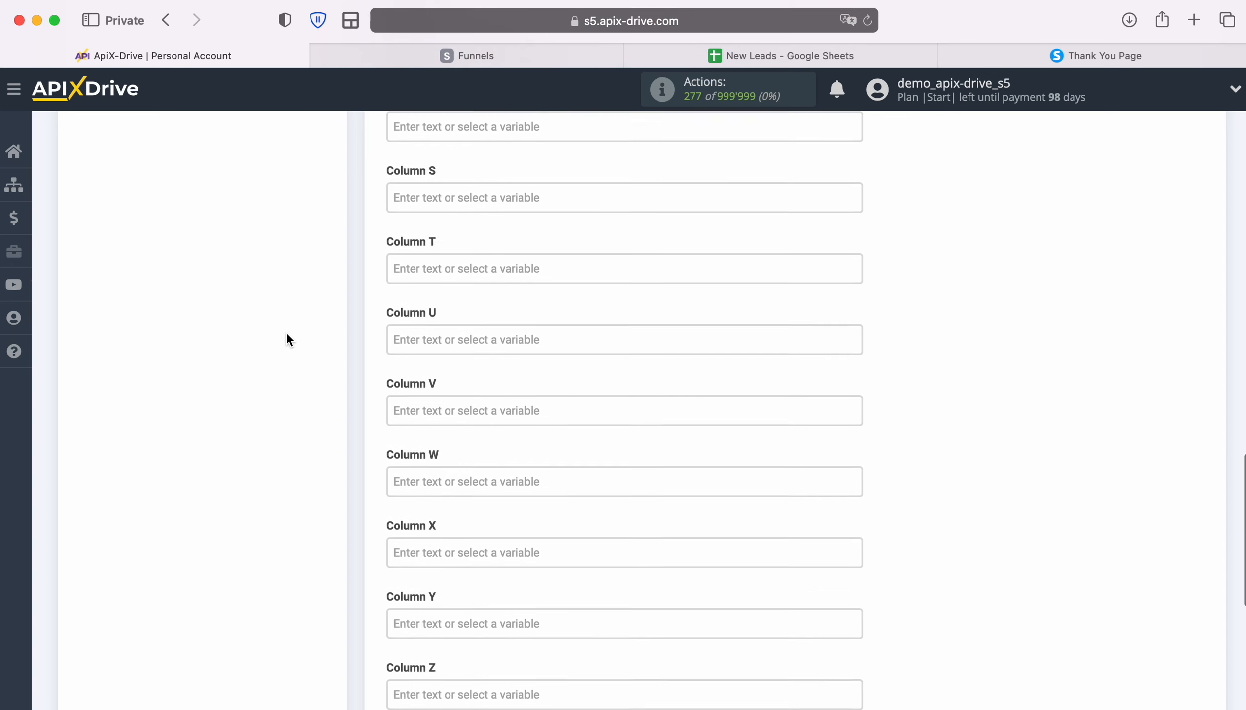
scroll(287, 340, "down", 1)
left_click(529, 656)
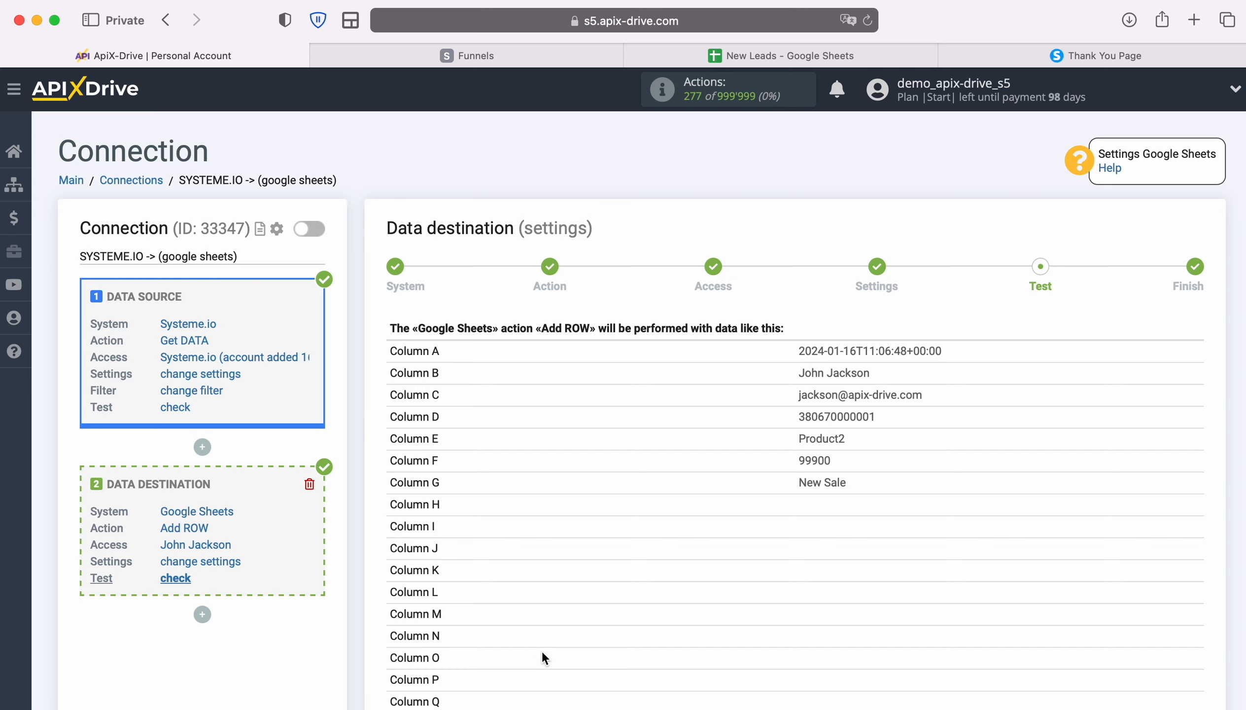
Send the test row (Product2, 99900, New Sale) to Google Sheets and verify it appears in New Leads
scroll(1024, 564, "down", 6)
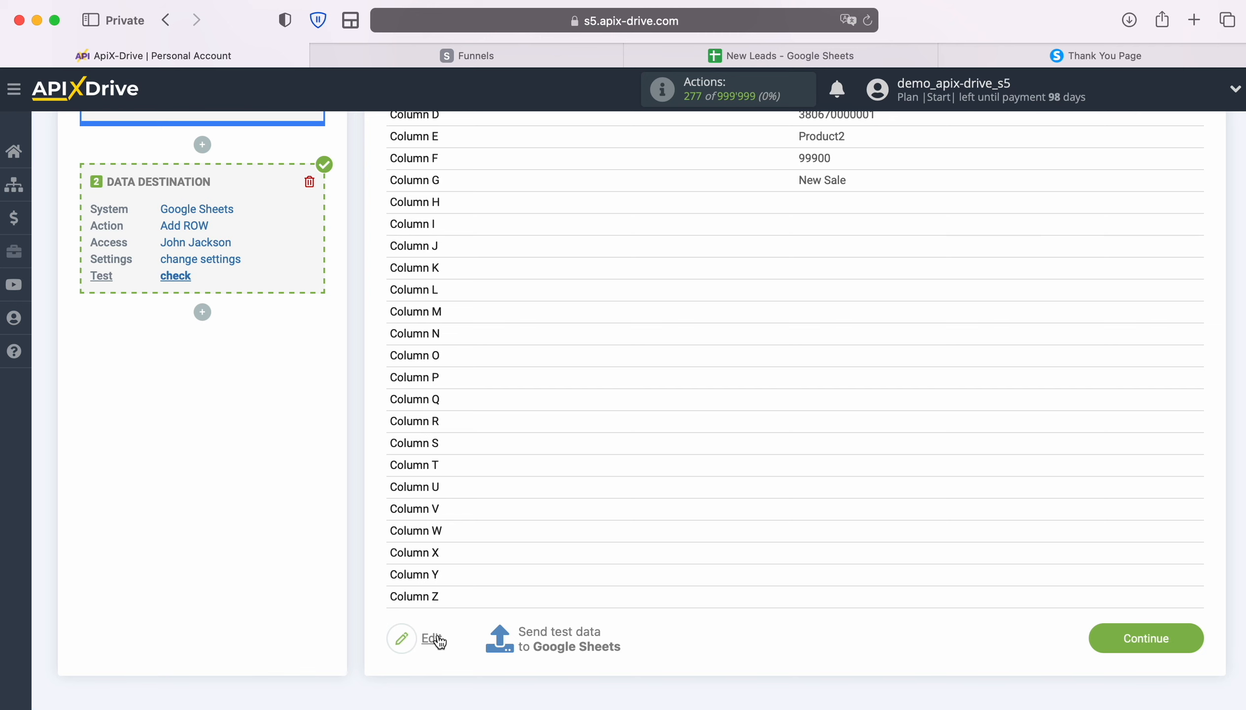
left_click(558, 633)
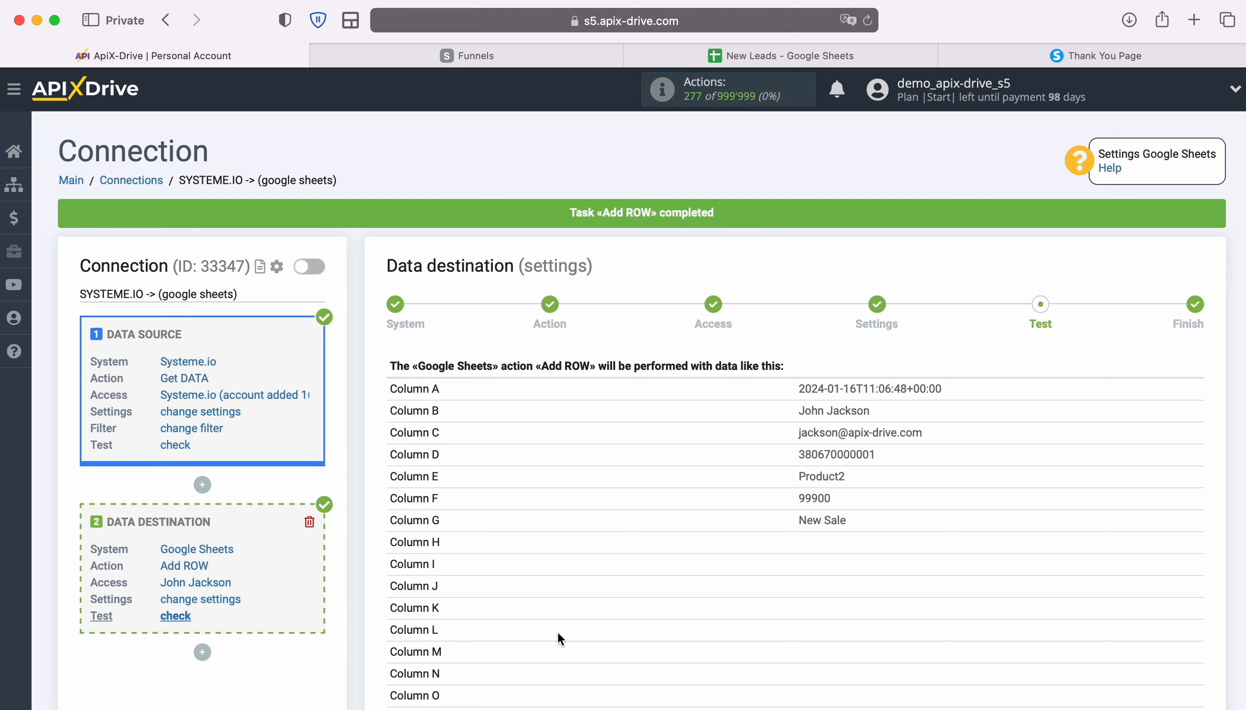
left_click(716, 56)
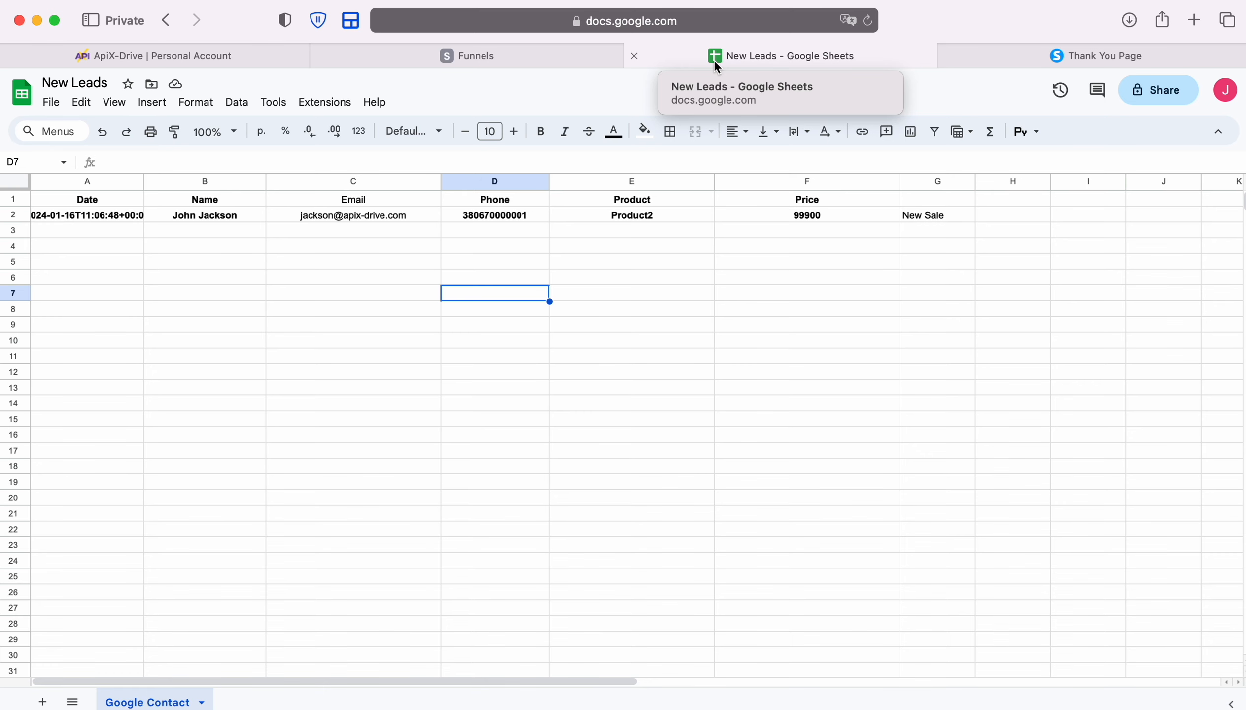
left_click(249, 50)
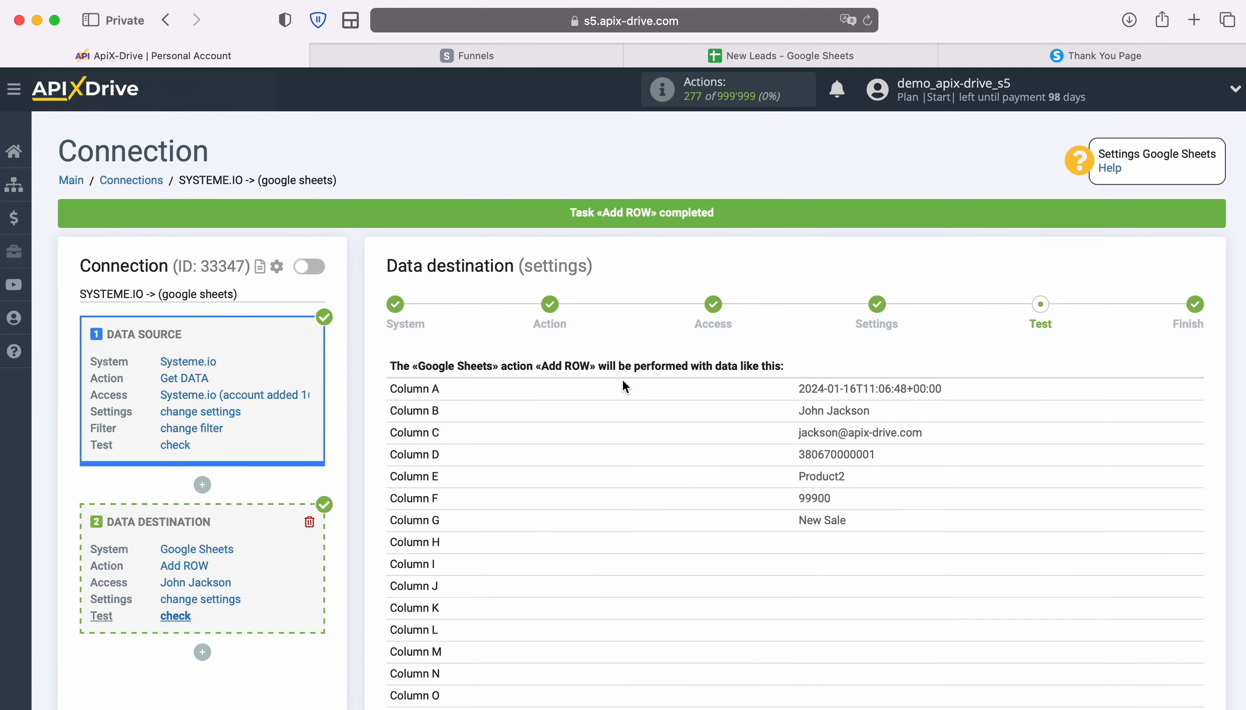
Continue past the Test step to complete the Data Destination setup
scroll(1138, 452, "down", 7)
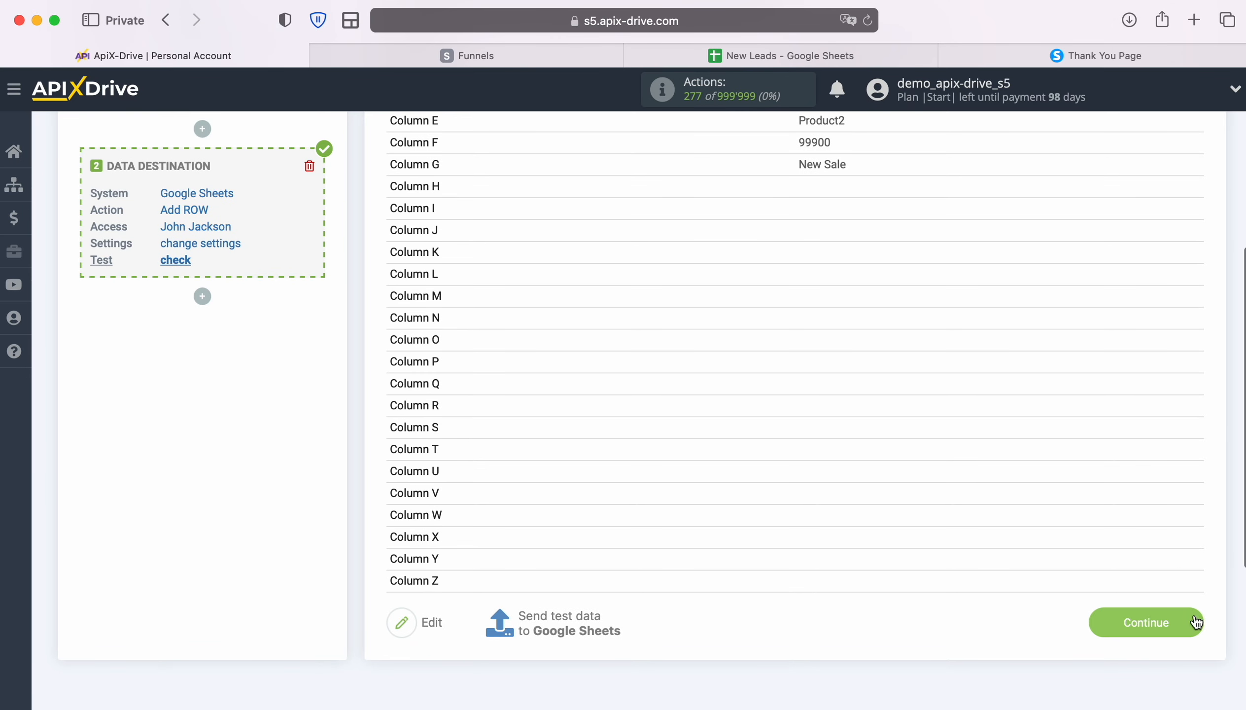
left_click(1194, 621)
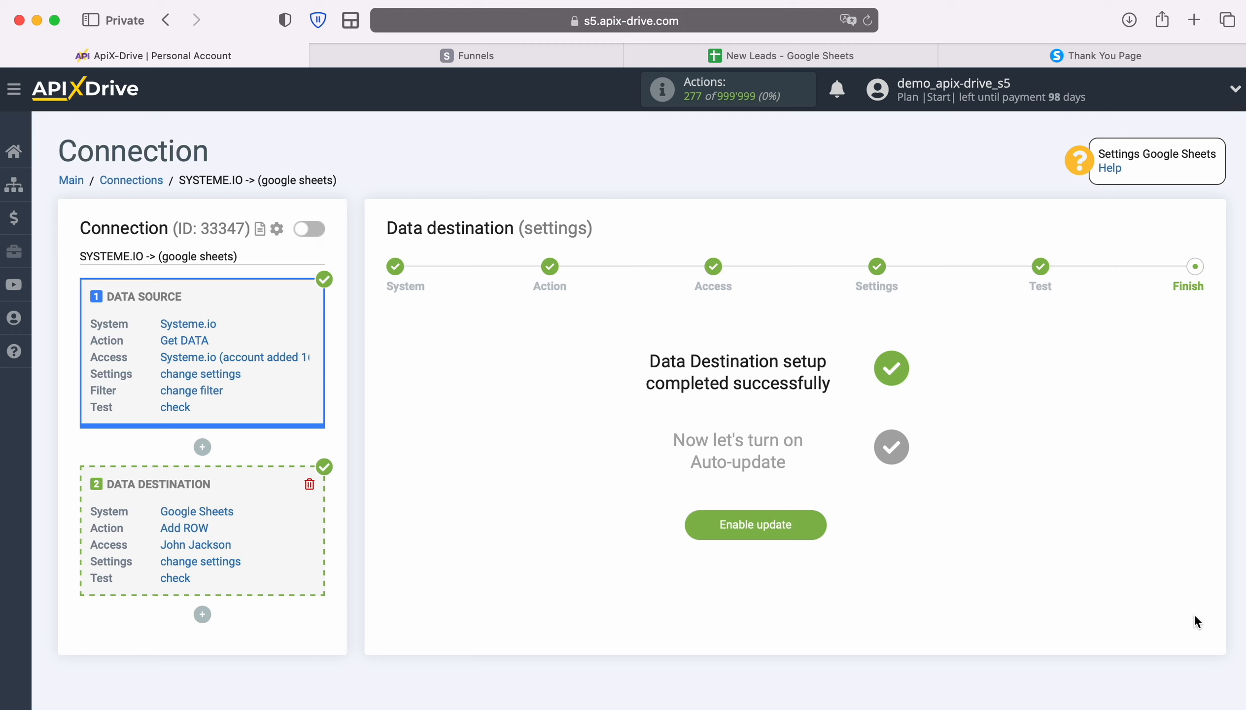
Enable auto-update for the SYSTEME.IO to Google Sheets connection with a 5-minute update interval
left_click(823, 528)
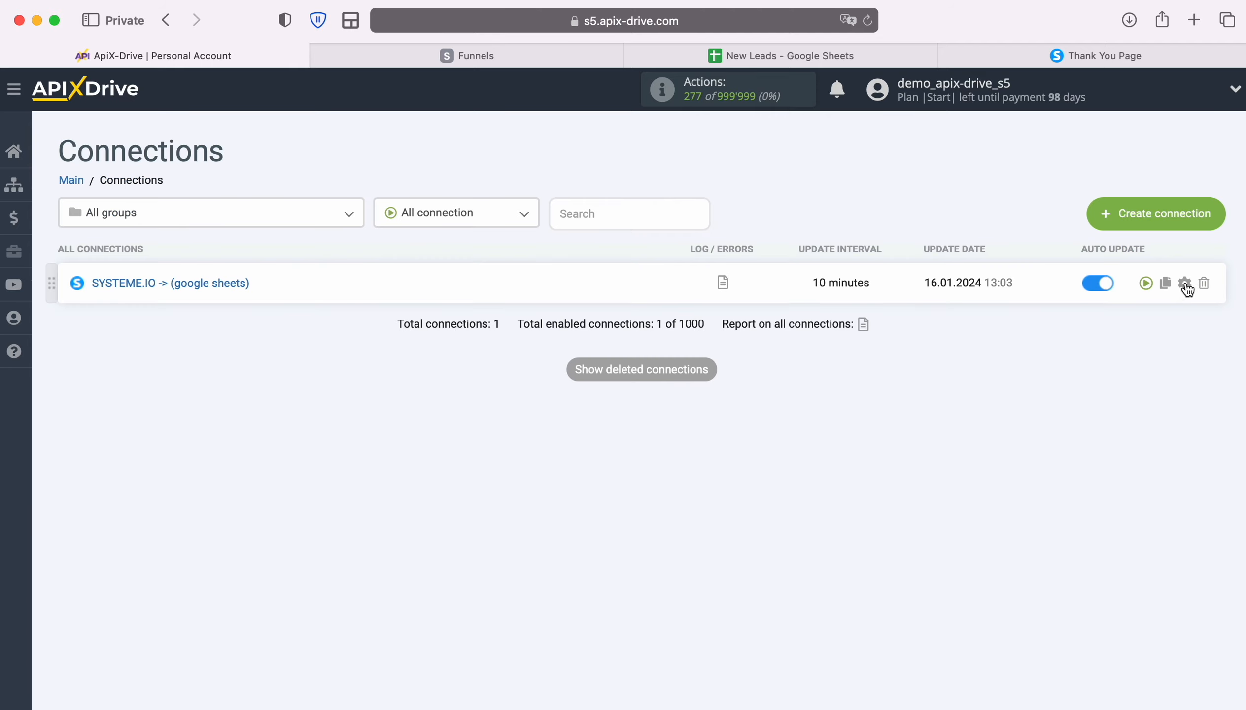
left_click(1186, 283)
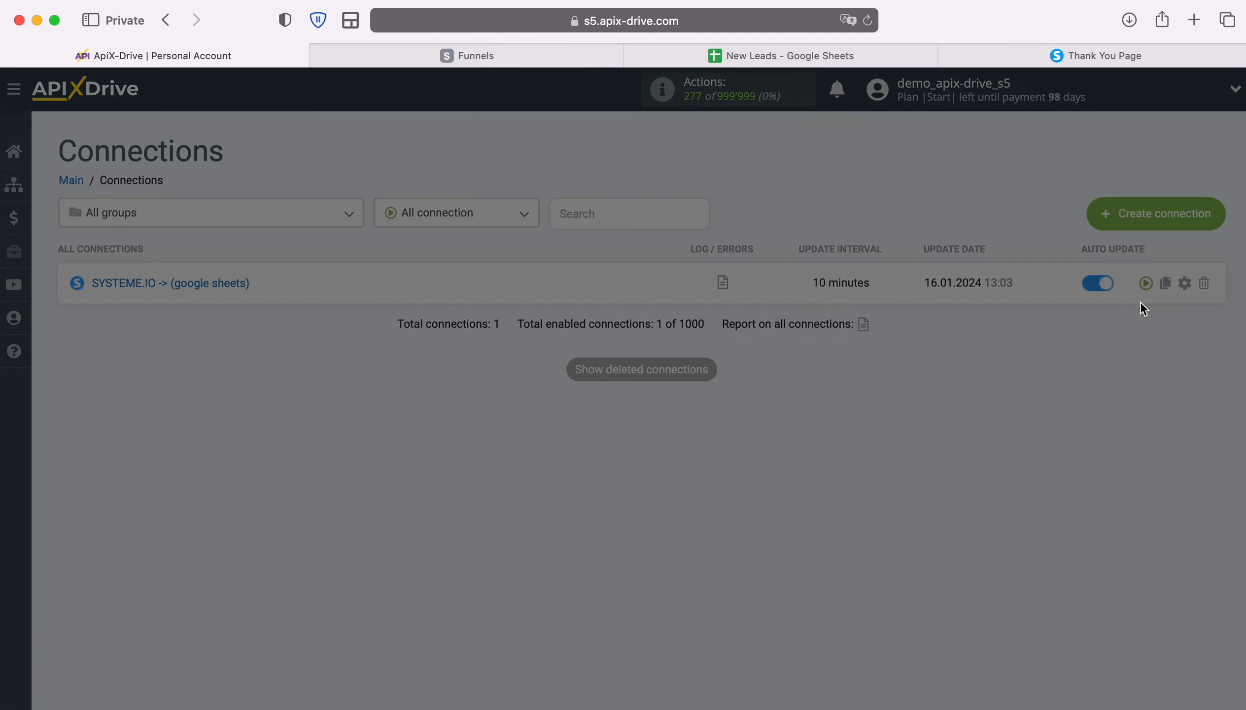
left_click(592, 402)
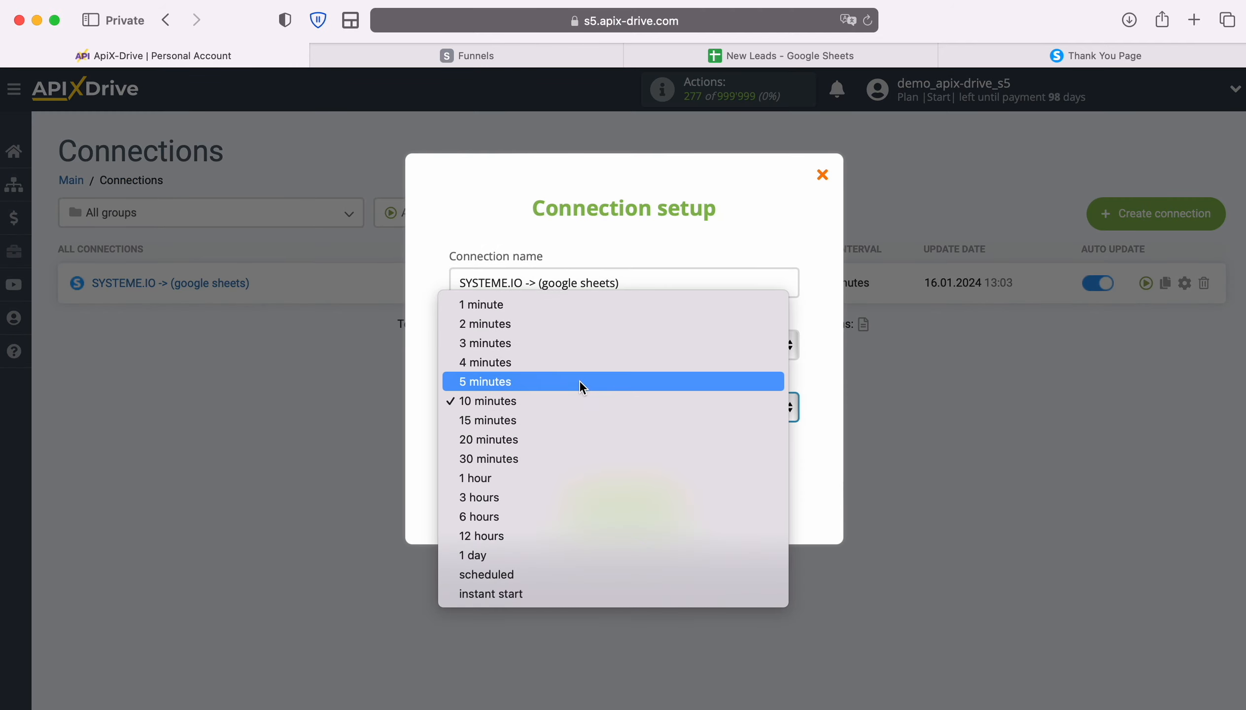
left_click(579, 380)
left_click(681, 500)
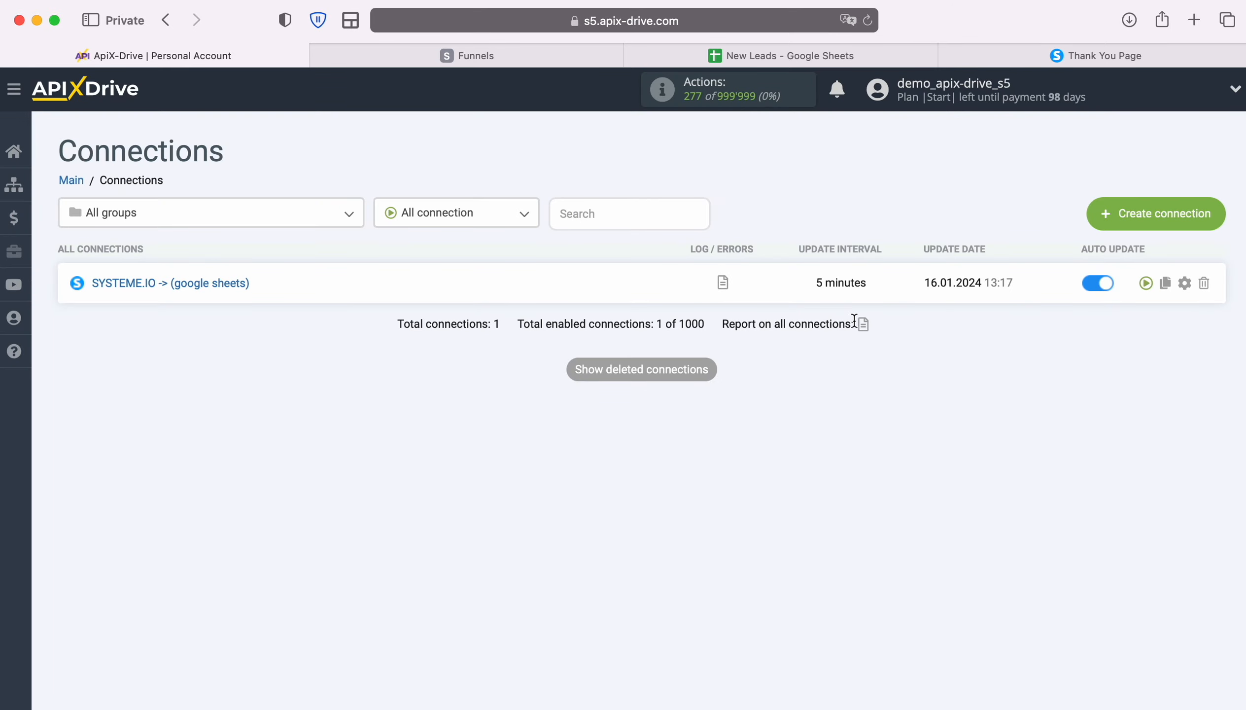